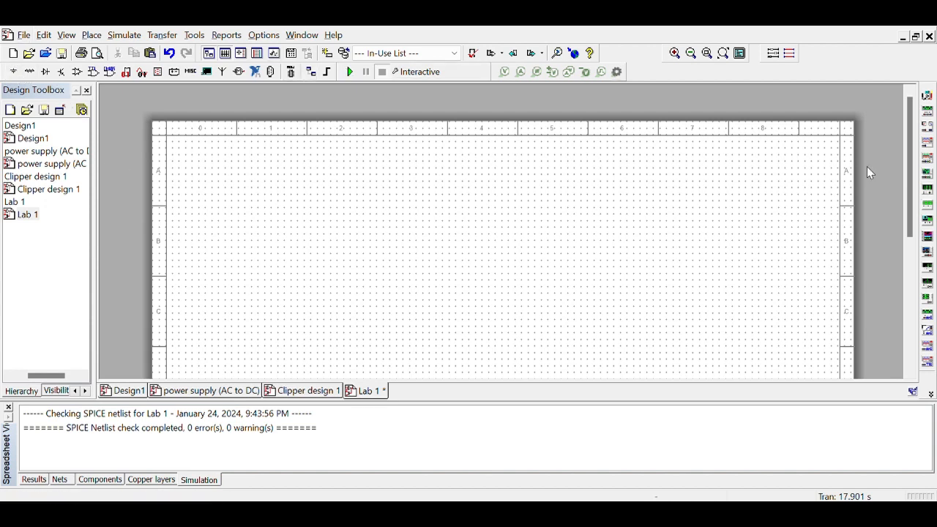
Place a function generator near the left edge of the empty schematic sheet.
{"action": "left_click", "coordinate": [927, 111]}
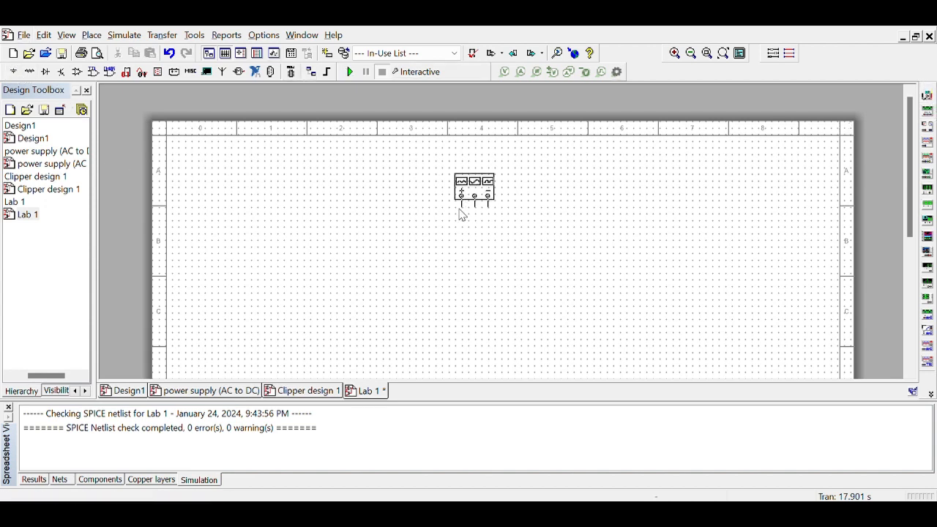
{"action": "key", "text": "Escape"}
{"action": "left_click", "coordinate": [233, 256]}
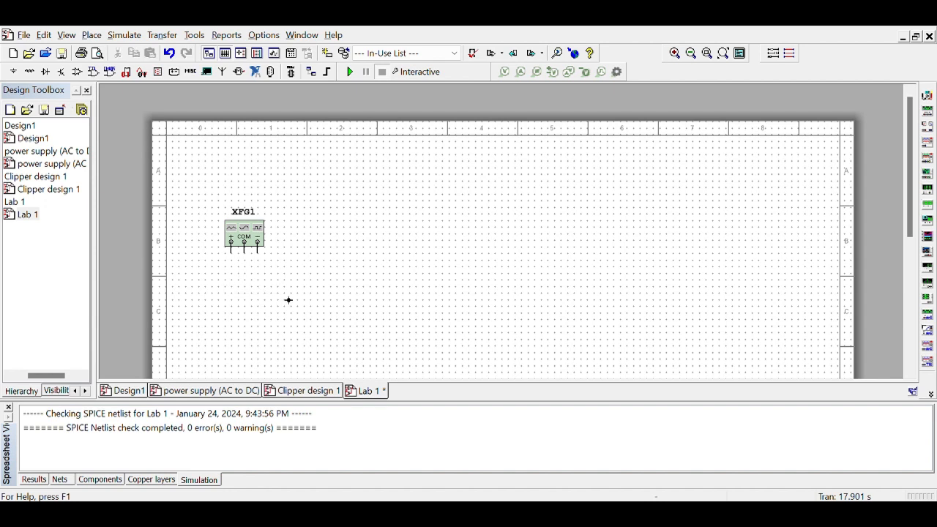
{"action": "key", "text": "Escape"}
Ground the function generator's negative terminal through a downward wire and place a second ground to its right.
{"action": "left_click", "coordinate": [257, 243]}
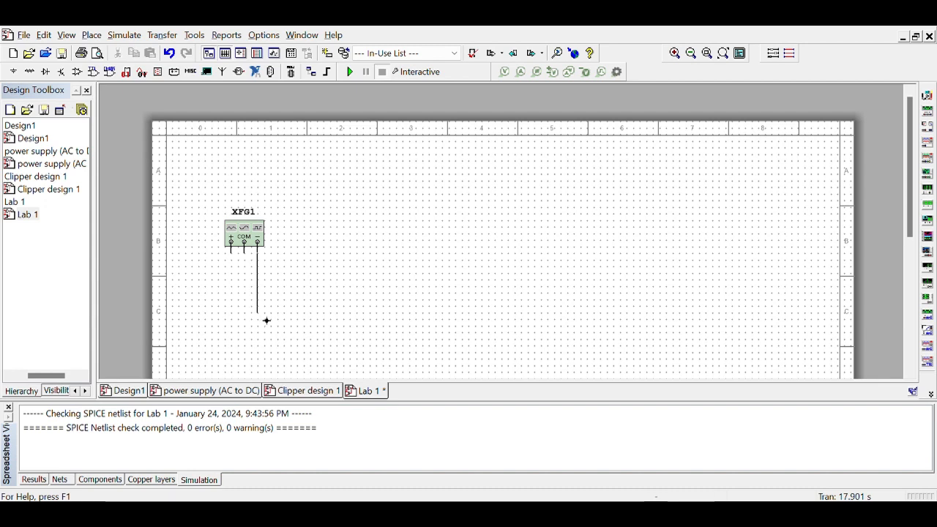
{"action": "key", "text": "Escape"}
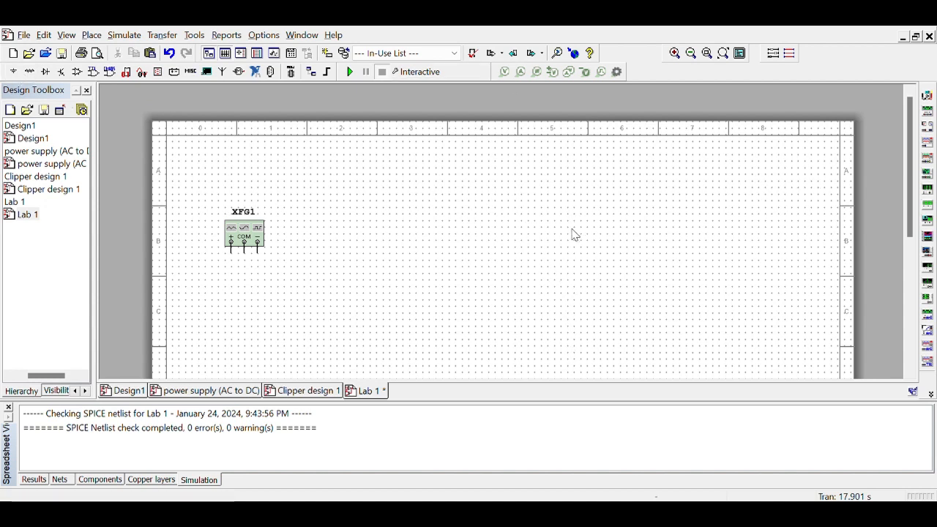
{"action": "left_click", "coordinate": [256, 257]}
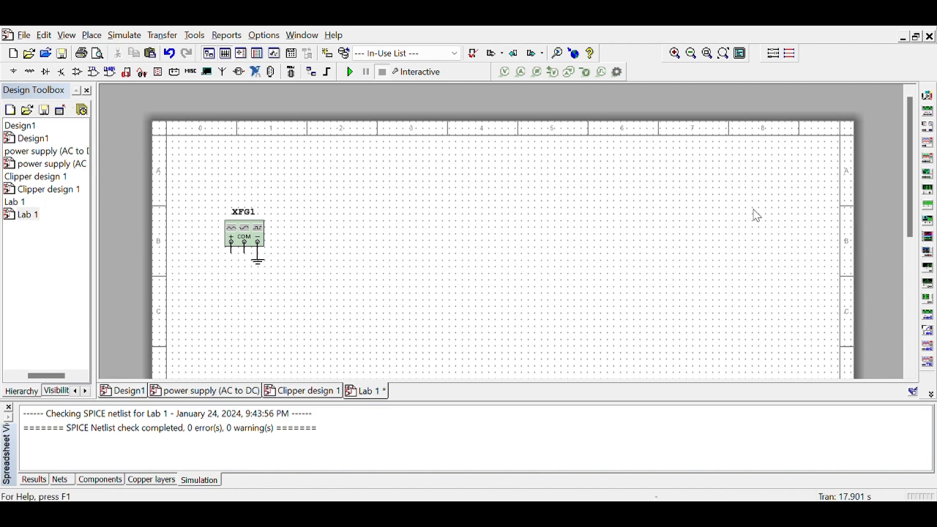
{"action": "key", "text": "ctrl+v"}
{"action": "left_click", "coordinate": [403, 305]}
{"action": "left_click_drag", "start_coordinate": [258, 262], "coordinate": [260, 321]}
{"action": "left_click", "coordinate": [350, 237]}
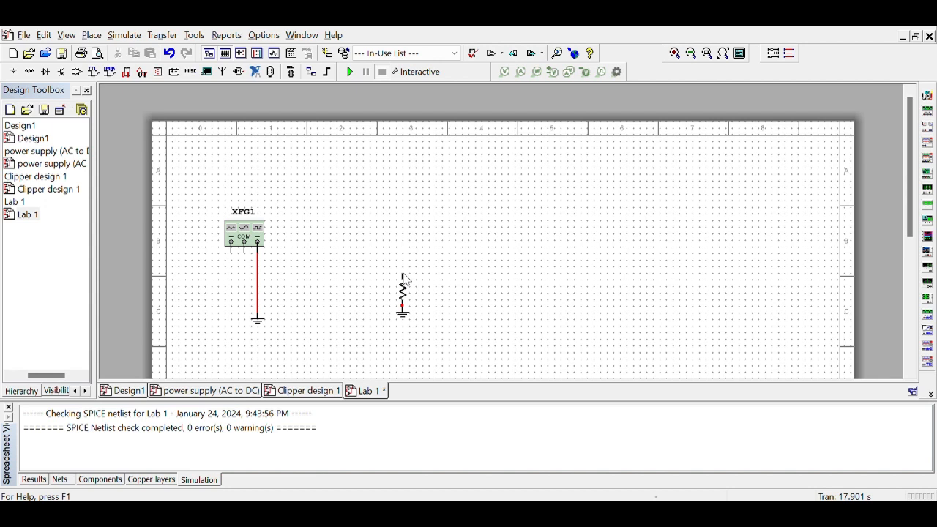
Place four vertical 330 Ω resistors in a row, with one standing directly on the second ground.
{"action": "left_click", "coordinate": [404, 278]}
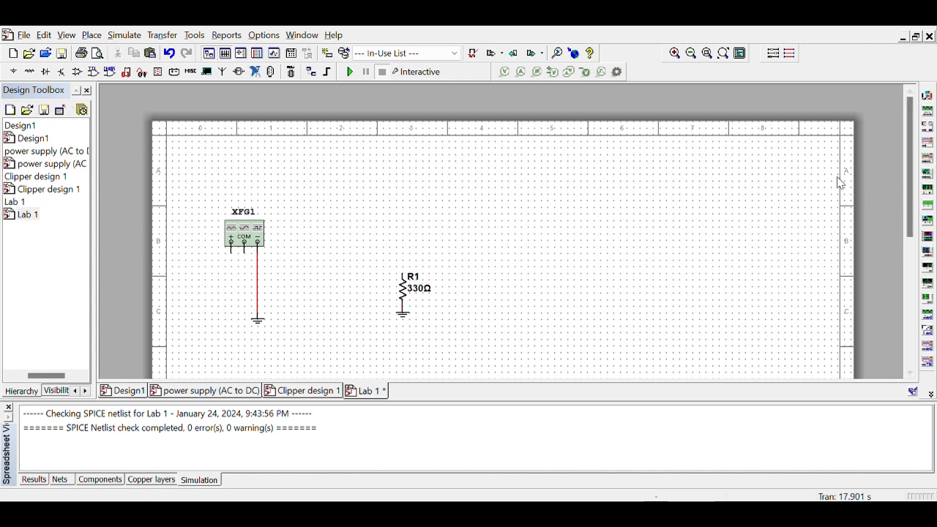
{"action": "key", "text": "ctrl+r"}
{"action": "left_click", "coordinate": [449, 275]}
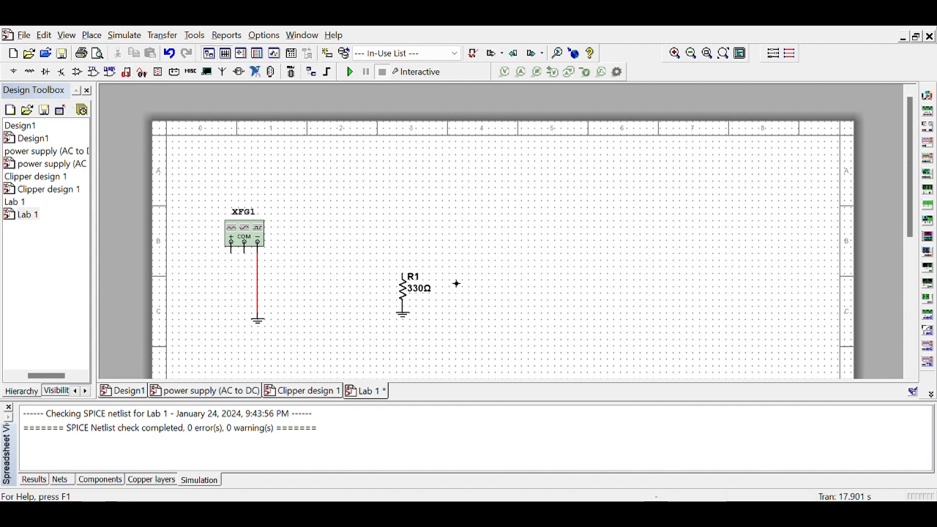
{"action": "left_click", "coordinate": [371, 280]}
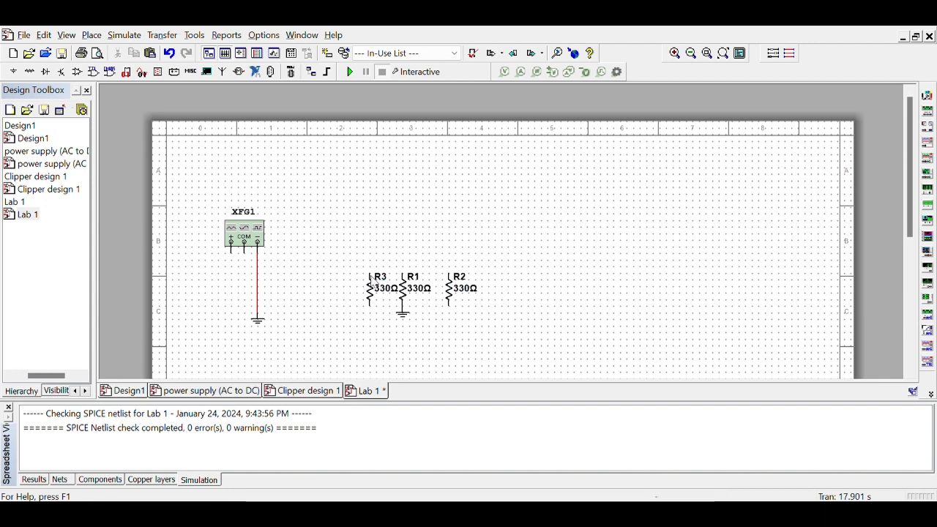
{"action": "key", "text": "ctrl+r"}
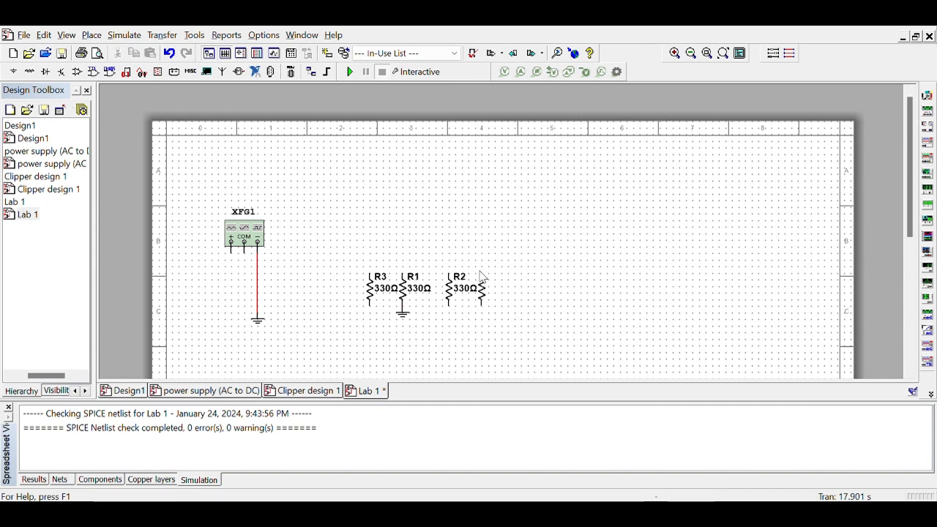
{"action": "left_click", "coordinate": [498, 286]}
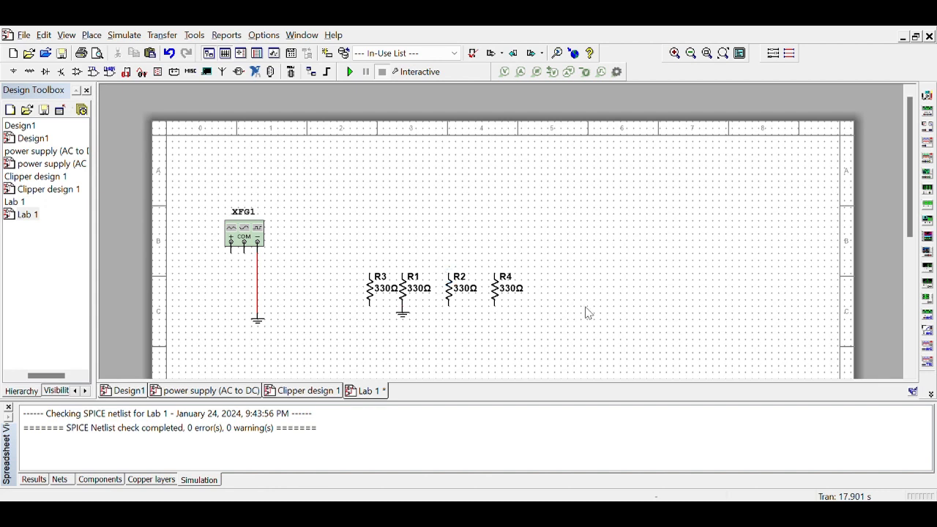
Place an LED and attach it above the leftmost resistor R3, deleting the wire that ties it to R1.
{"action": "left_click", "coordinate": [835, 170]}
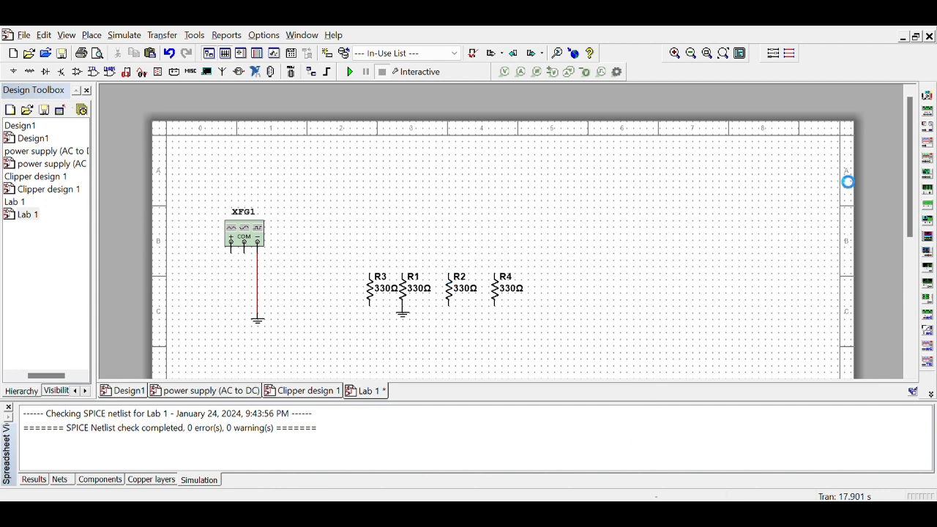
{"action": "left_click", "coordinate": [404, 277]}
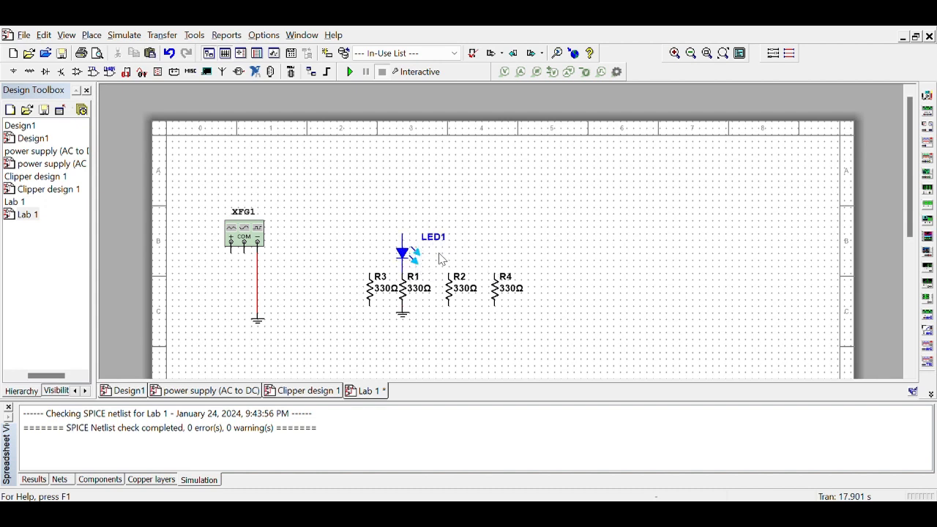
{"action": "left_click_drag", "start_coordinate": [407, 258], "coordinate": [340, 235]}
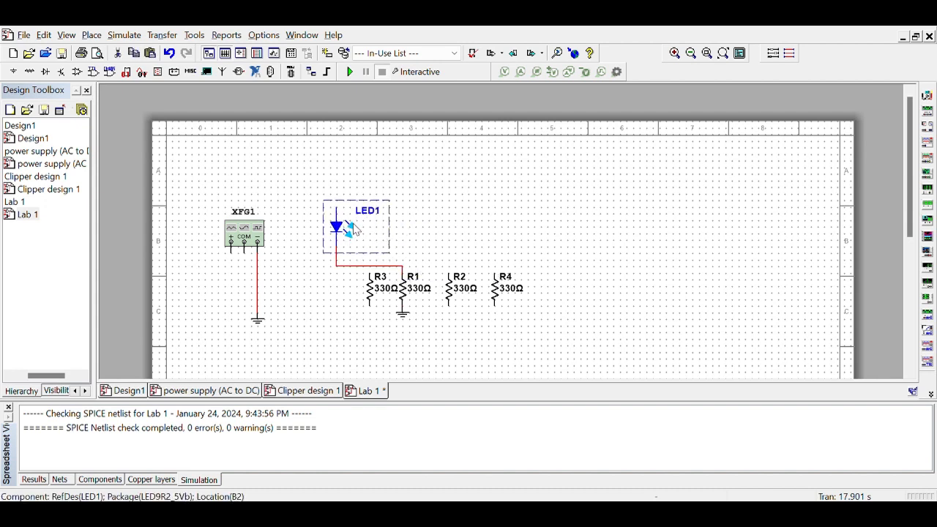
{"action": "left_click", "coordinate": [359, 270]}
{"action": "left_click", "coordinate": [357, 266]}
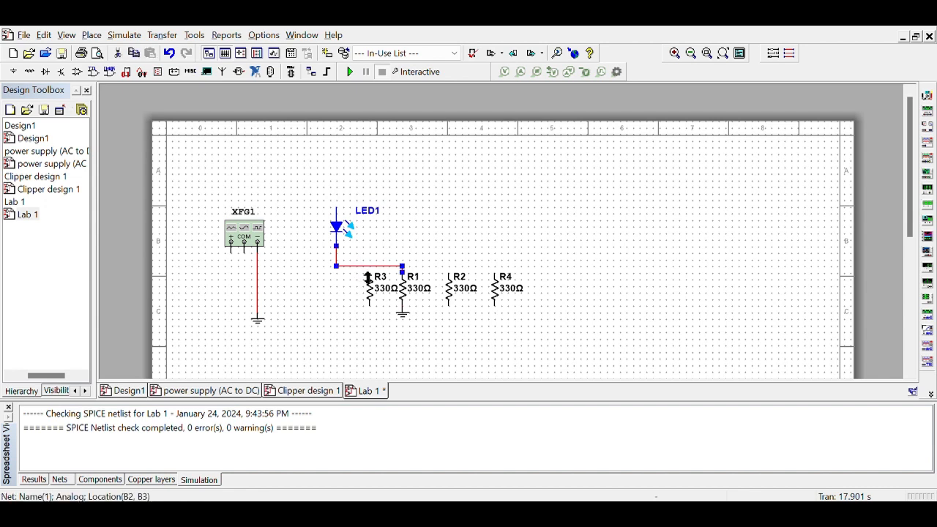
{"action": "key", "text": "Delete"}
{"action": "left_click_drag", "start_coordinate": [337, 229], "coordinate": [371, 255]}
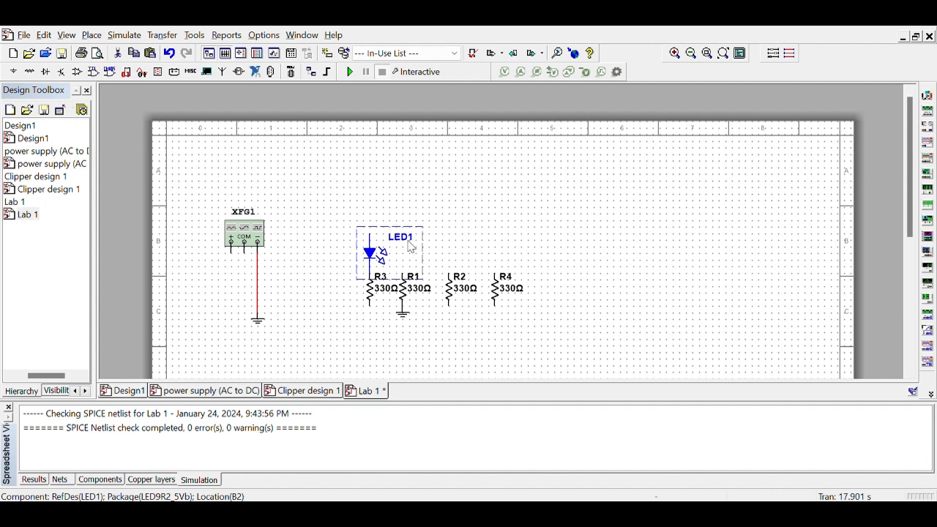
Add three copies of the LED, one on top of each of the resistors R1, R2 and R4.
{"action": "key", "text": "ctrl+v"}
{"action": "left_click", "coordinate": [414, 280]}
{"action": "key", "text": "ctrl+v"}
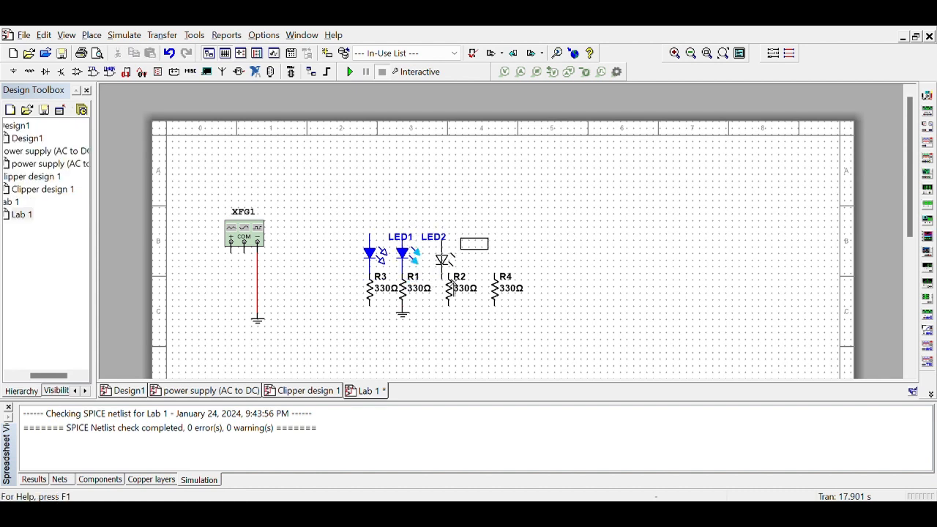
{"action": "left_click", "coordinate": [459, 285]}
{"action": "key", "text": "ctrl+v"}
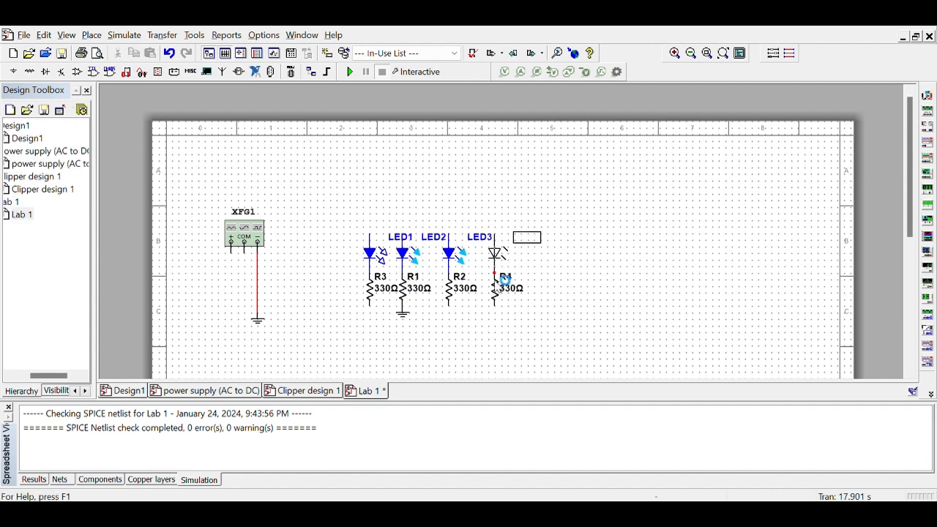
{"action": "left_click", "coordinate": [506, 281]}
Move the ground symbol from under resistor R1 to the free area below R2.
{"action": "left_click", "coordinate": [404, 315]}
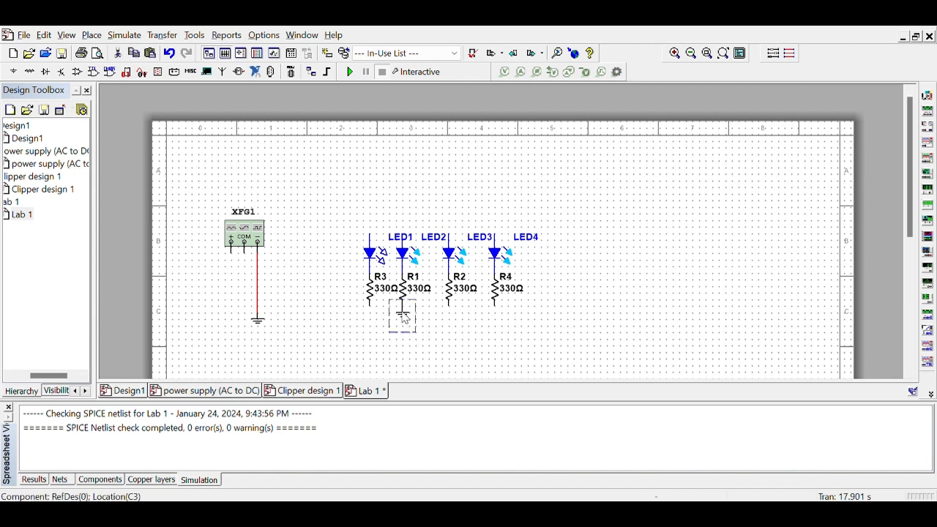
{"action": "key", "text": "ctrl+x"}
{"action": "key", "text": "ctrl+v"}
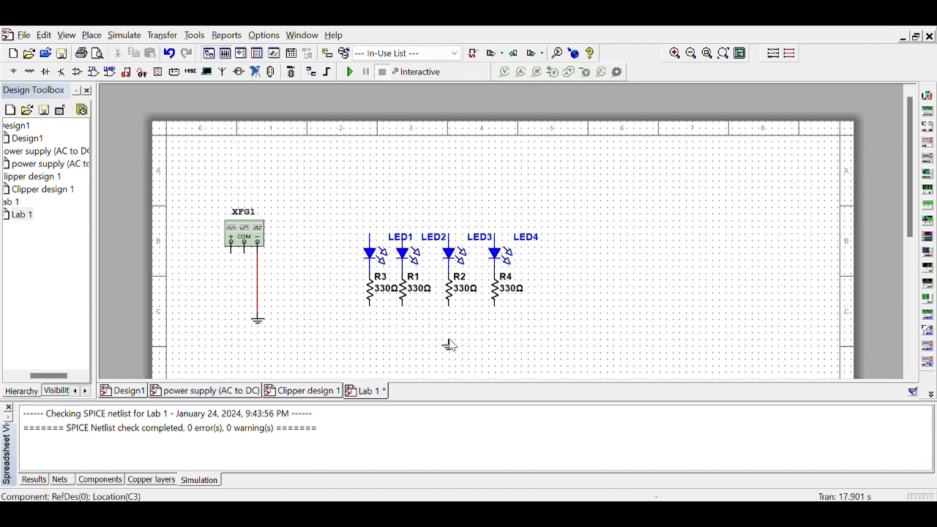
{"action": "left_click", "coordinate": [448, 343]}
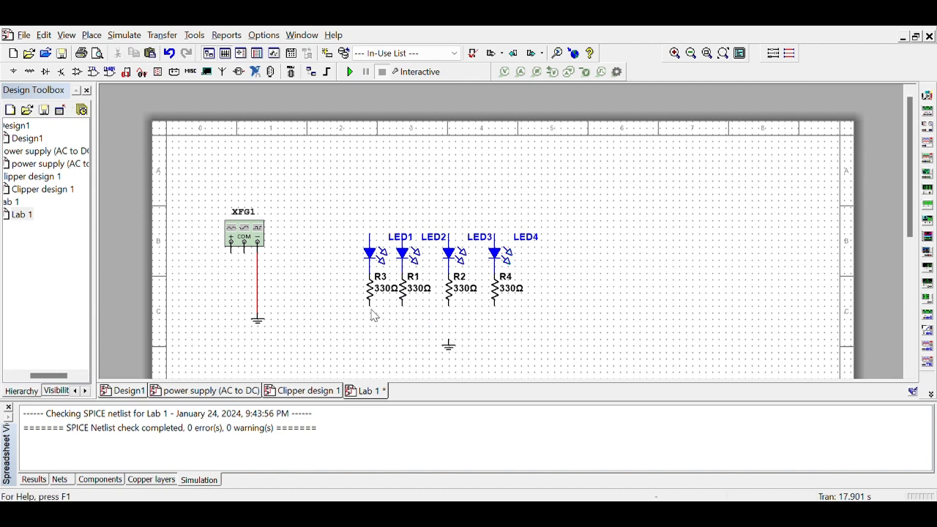
Wire the lower ends of all four resistors to a common line and attach the ground symbol to it.
{"action": "left_click", "coordinate": [371, 307]}
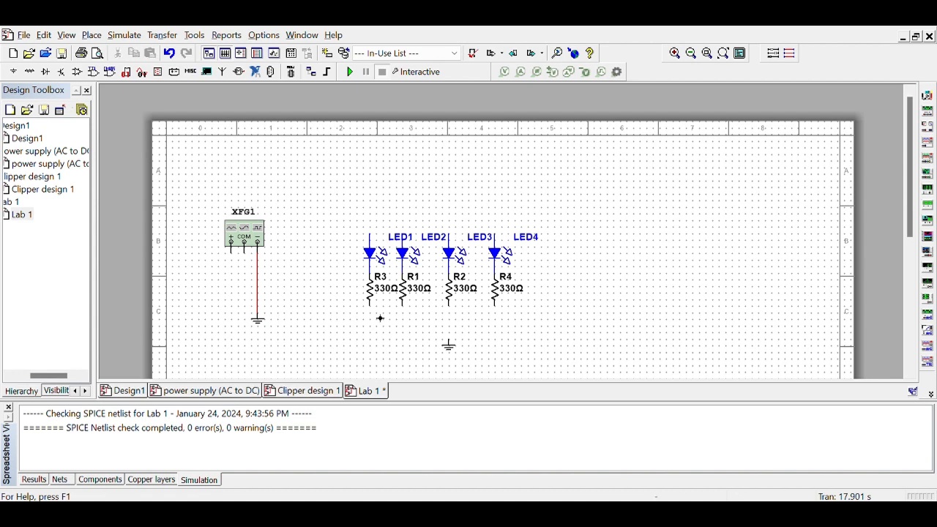
{"action": "left_click", "coordinate": [503, 313]}
{"action": "left_click", "coordinate": [454, 313]}
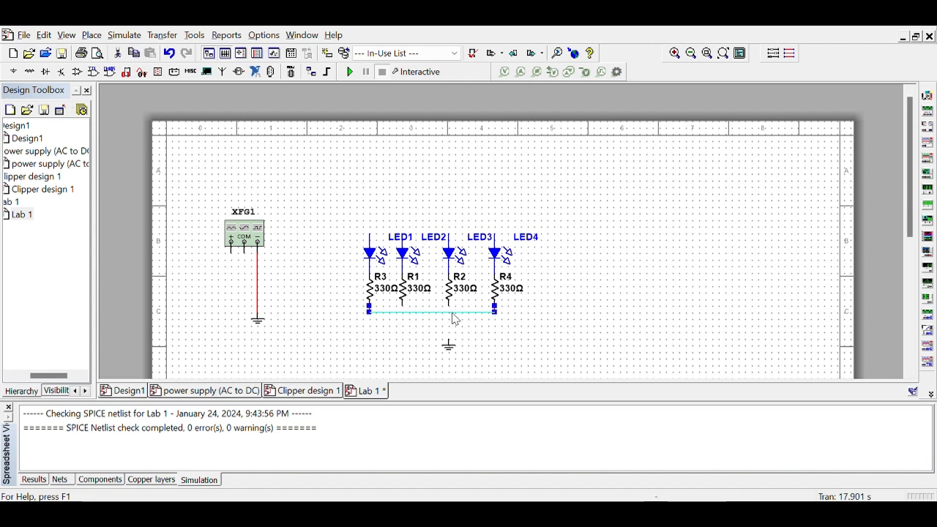
{"action": "left_click_drag", "start_coordinate": [453, 315], "coordinate": [436, 337]}
{"action": "left_click", "coordinate": [449, 349]}
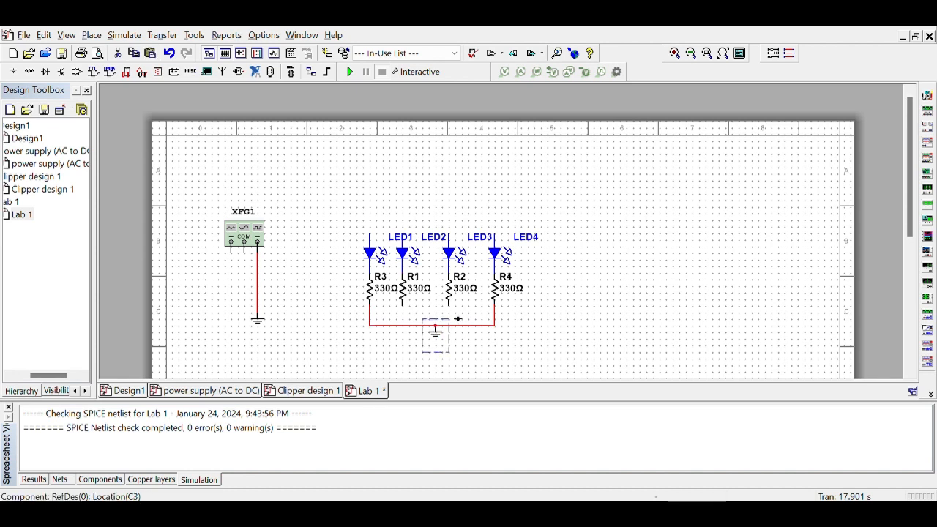
{"action": "left_click", "coordinate": [459, 317]}
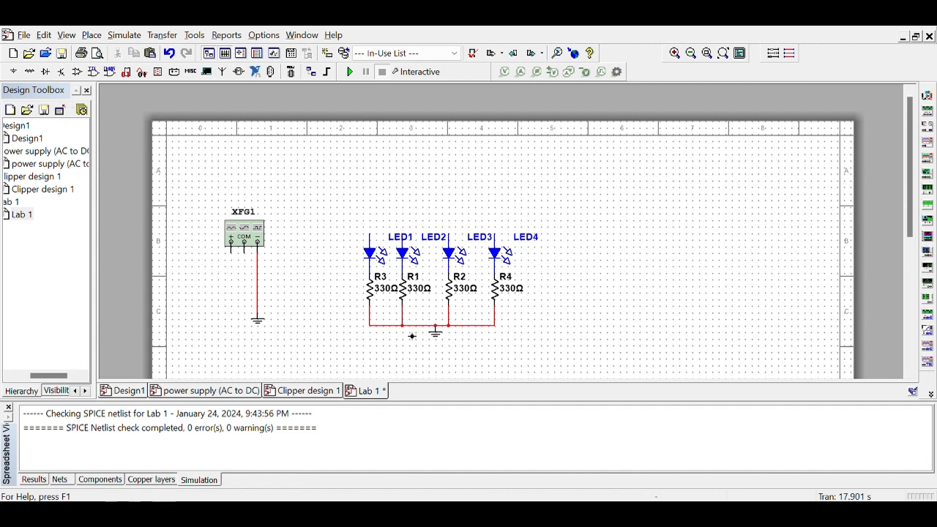
Shift LED2, resistor R1 and its lower wire slightly right to even out the spacing of the LED branches.
{"action": "left_click", "coordinate": [402, 260]}
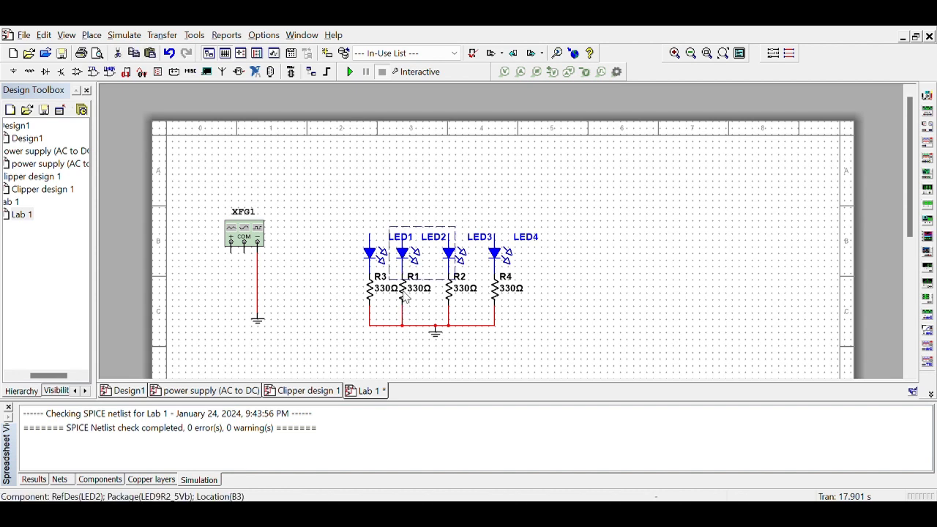
{"action": "left_click", "coordinate": [403, 290], "text": "shift"}
{"action": "left_click", "coordinate": [402, 315], "text": "shift"}
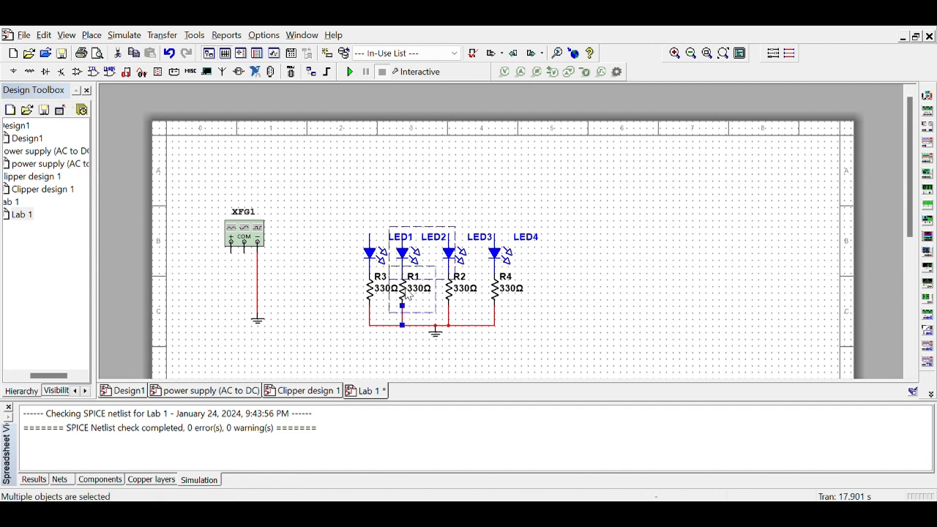
{"action": "left_click_drag", "start_coordinate": [408, 293], "coordinate": [415, 293]}
{"action": "left_click", "coordinate": [641, 287]}
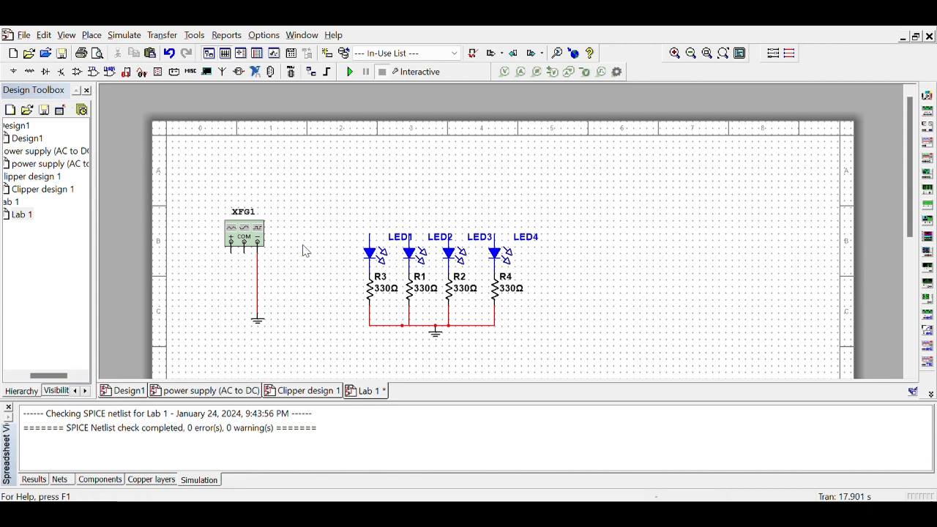
Move the function generator together with its wire and ground slightly left, away from the LED branches.
{"action": "left_click_drag", "start_coordinate": [203, 178], "coordinate": [282, 239]}
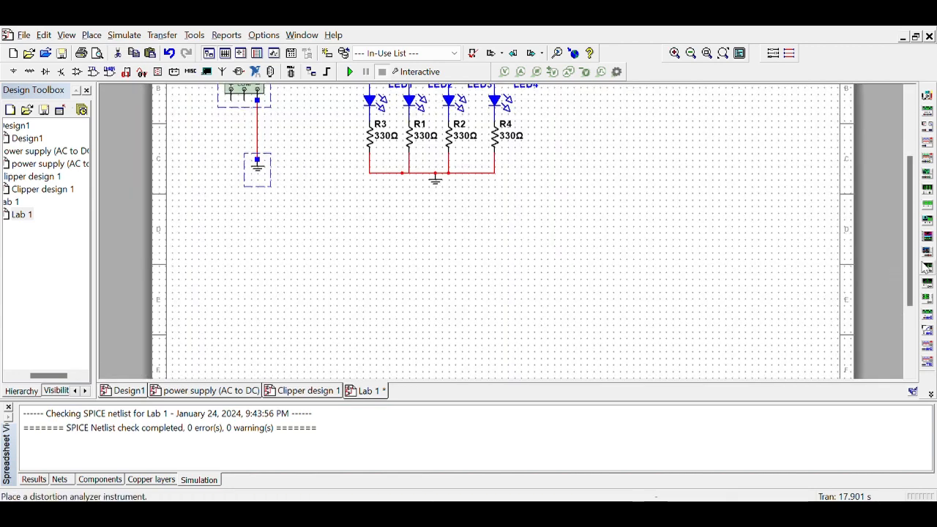
{"action": "left_click_drag", "start_coordinate": [910, 269], "coordinate": [911, 198]}
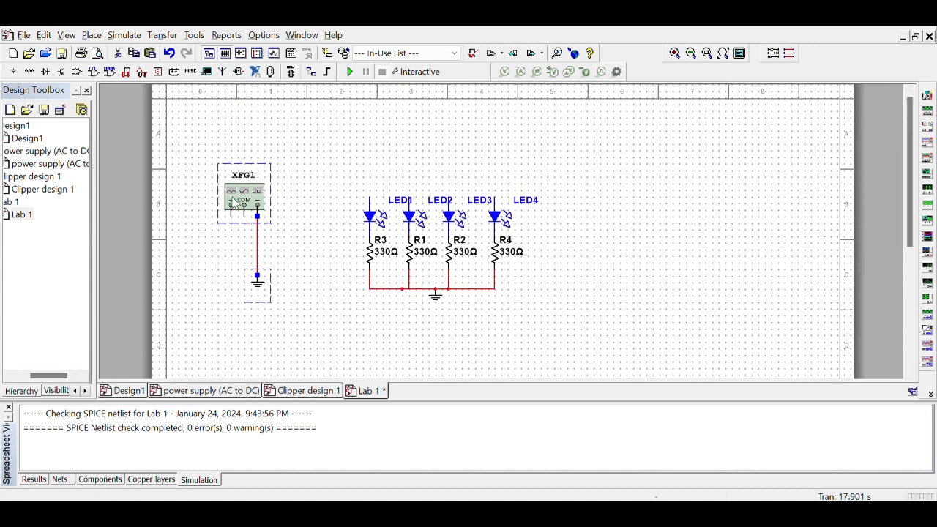
{"action": "left_click_drag", "start_coordinate": [233, 202], "coordinate": [206, 210]}
{"action": "left_click", "coordinate": [261, 138]}
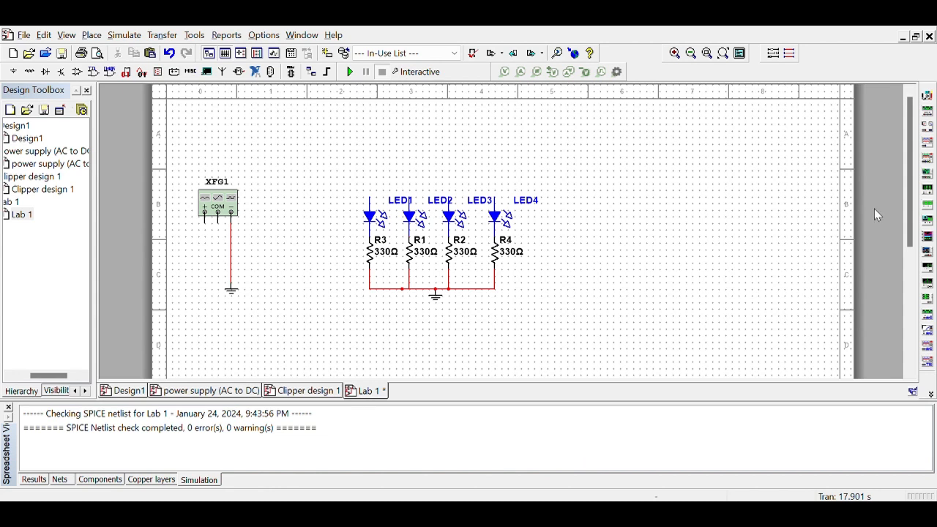
Place a 74LS393D counter between the function generator and the LEDs, toward the upper edge of the sheet.
{"action": "left_click", "coordinate": [872, 170]}
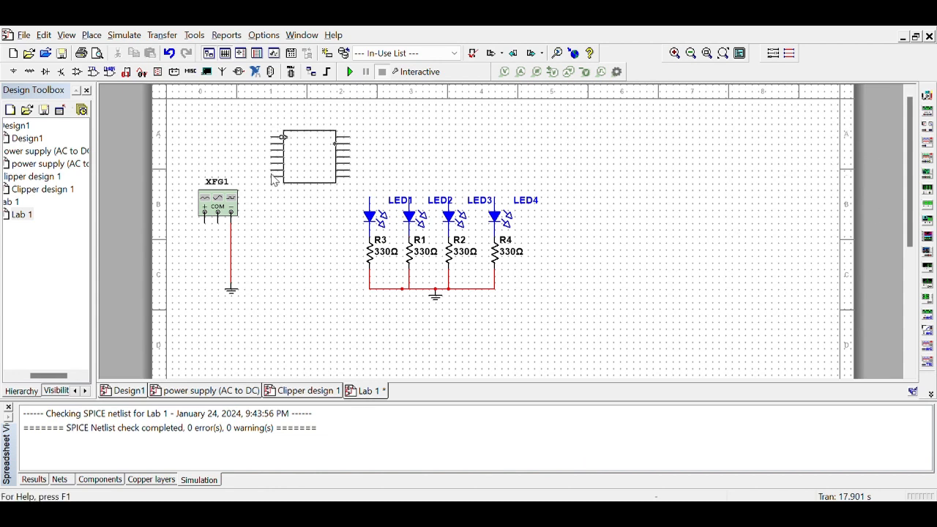
{"action": "left_click", "coordinate": [269, 180]}
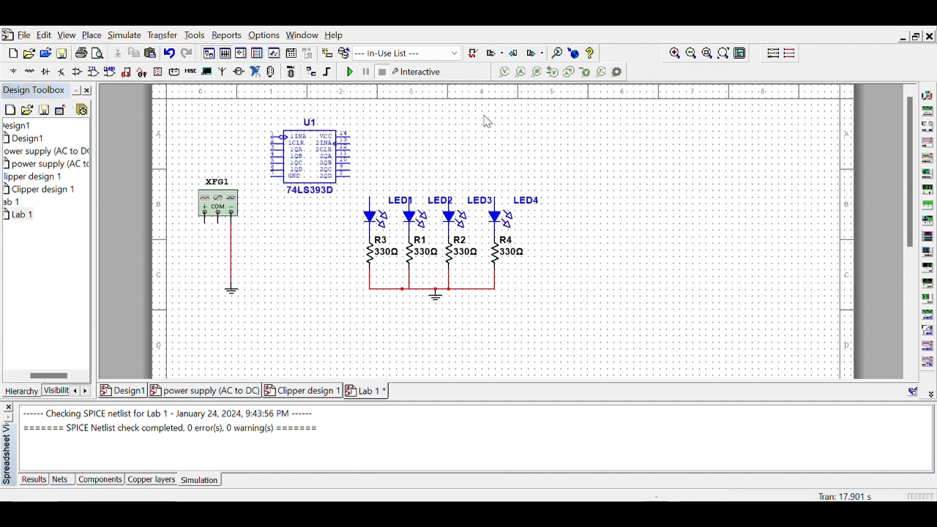
Place a DC voltage source horizontally to the right of the 74LS393D counter, level with its VCC pin.
{"action": "left_click", "coordinate": [866, 173]}
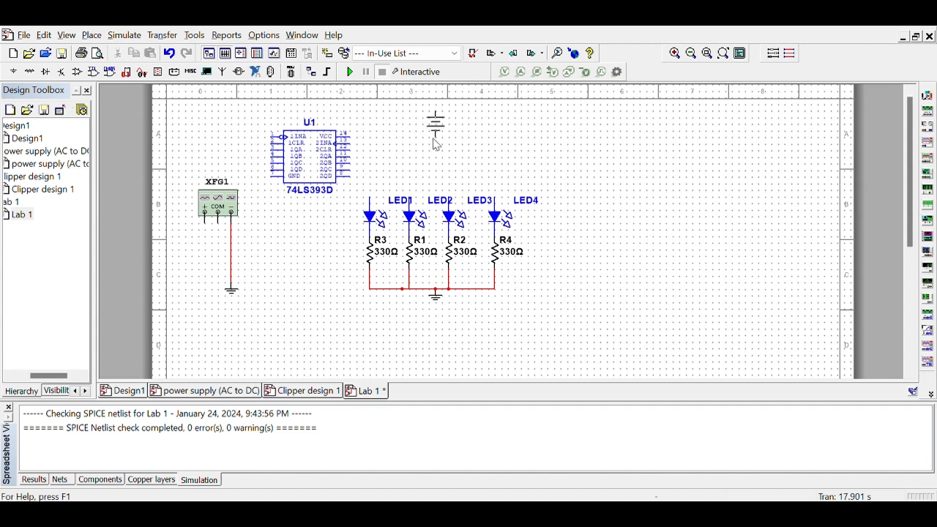
{"action": "key", "text": "ctrl+r"}
{"action": "key", "text": "ctrl+r"}
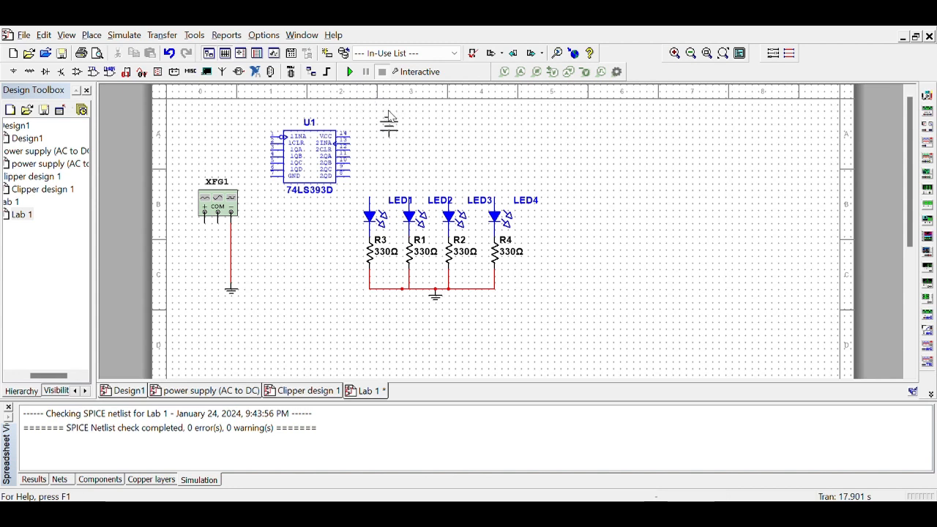
{"action": "key", "text": "ctrl+r"}
{"action": "left_click", "coordinate": [430, 140]}
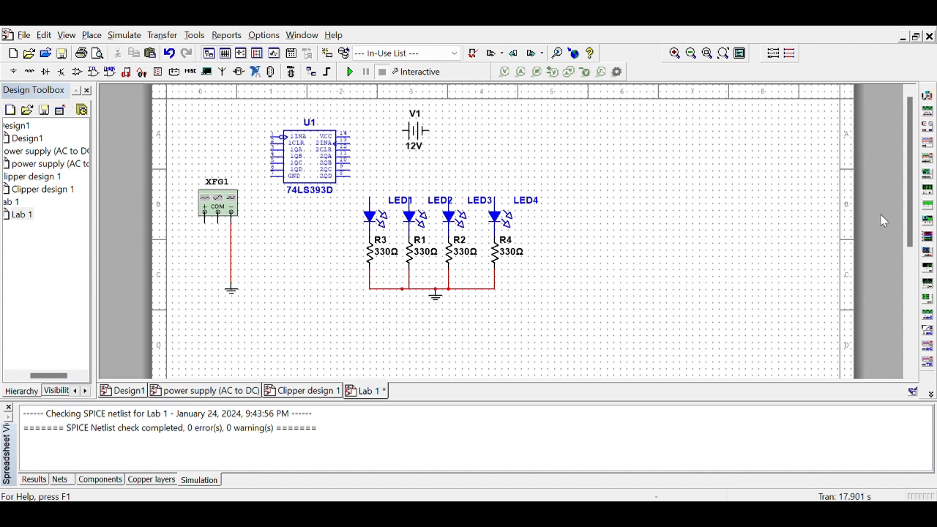
{"action": "left_click_drag", "start_coordinate": [425, 133], "coordinate": [432, 140]}
{"action": "left_click", "coordinate": [523, 149]}
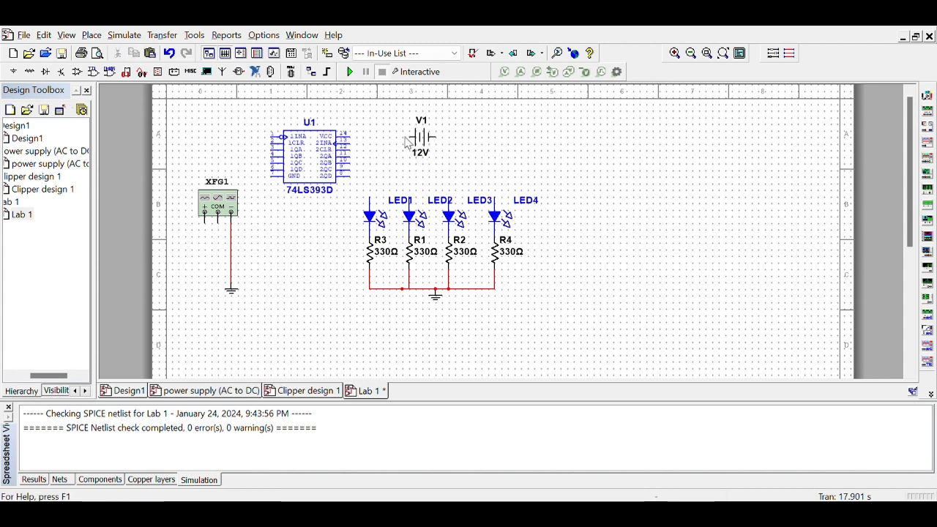
Wire the near terminal of DC source V1 to the counter's VCC pin.
{"action": "left_click", "coordinate": [413, 136]}
{"action": "left_click", "coordinate": [352, 135]}
{"action": "left_click", "coordinate": [492, 137]}
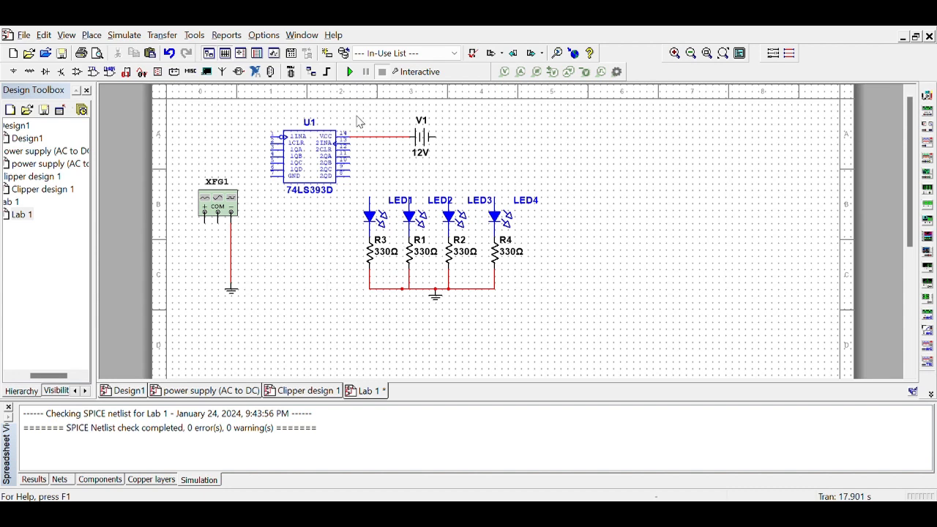
Wire counter outputs 2QA, 2QB, 2QC and 2QD to the upper ends of LED4, LED3, LED2 and LED1 respectively.
{"action": "left_click", "coordinate": [351, 157]}
{"action": "left_click", "coordinate": [504, 209]}
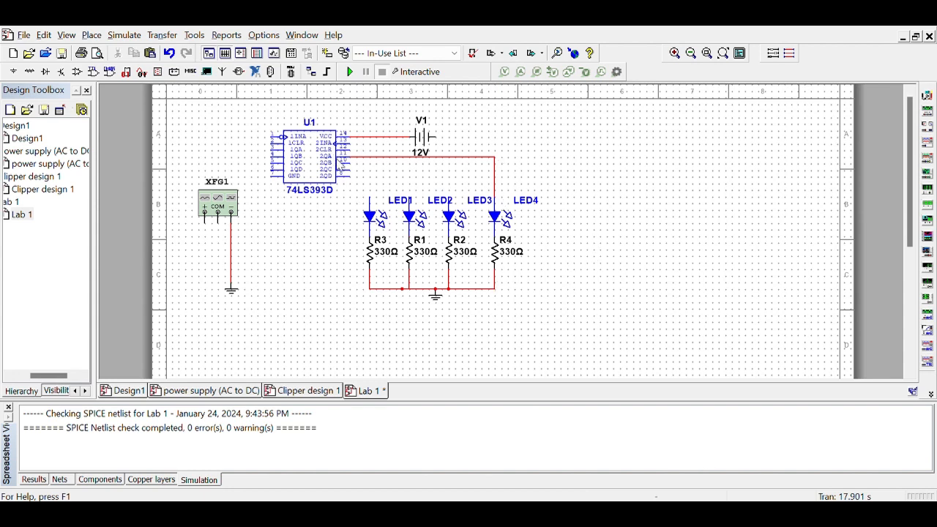
{"action": "left_click", "coordinate": [352, 163]}
{"action": "left_click", "coordinate": [453, 208]}
{"action": "left_click", "coordinate": [353, 170]}
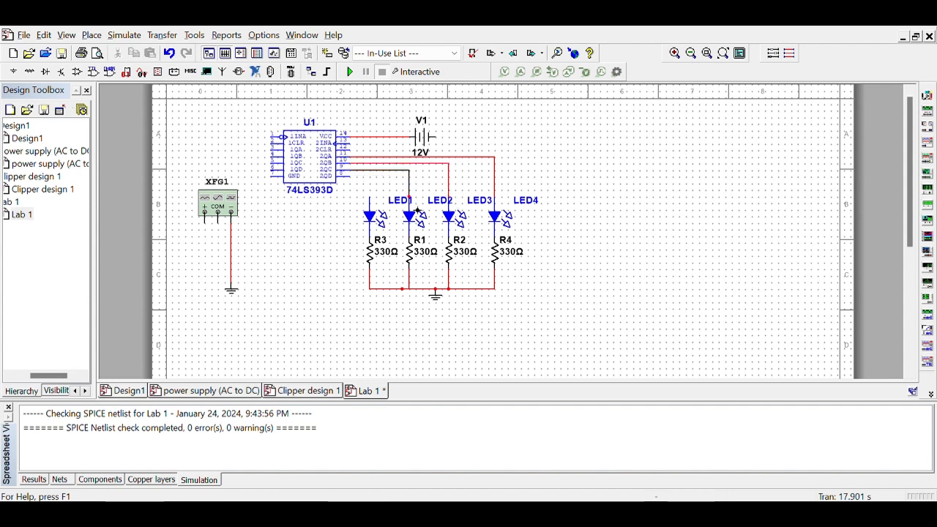
{"action": "left_click", "coordinate": [408, 199]}
{"action": "left_click", "coordinate": [379, 212]}
{"action": "left_click", "coordinate": [351, 176]}
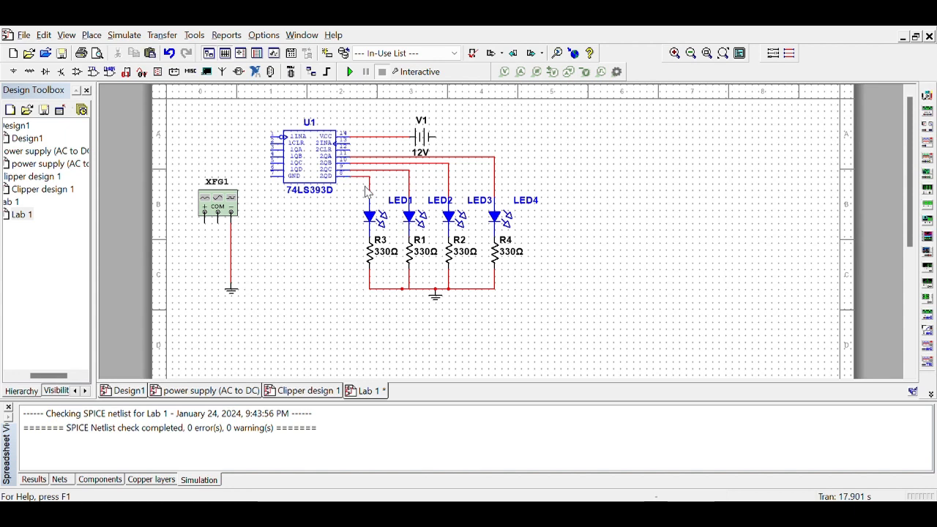
Wire the counter's 2CLR pin to the function generator's ground line and its 2INA pin to the generator's positive terminal.
{"action": "left_click", "coordinate": [361, 160]}
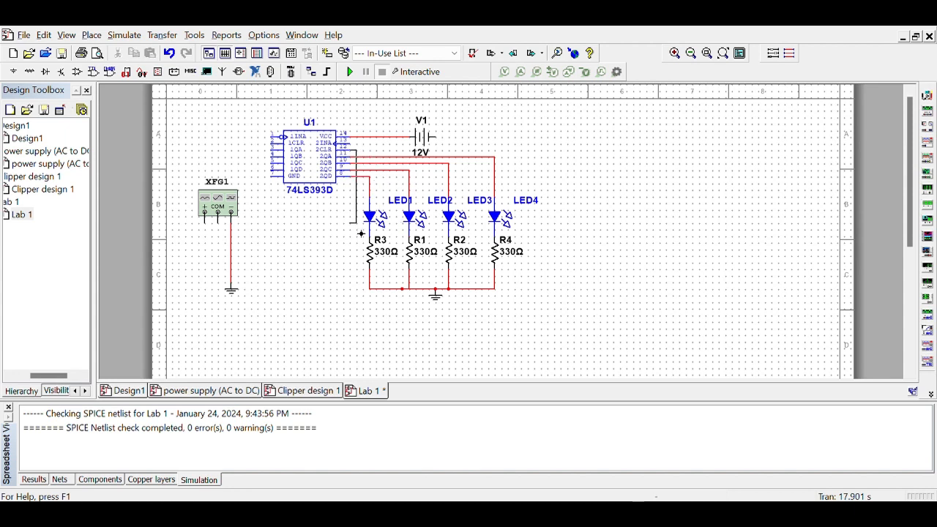
{"action": "left_click", "coordinate": [238, 275]}
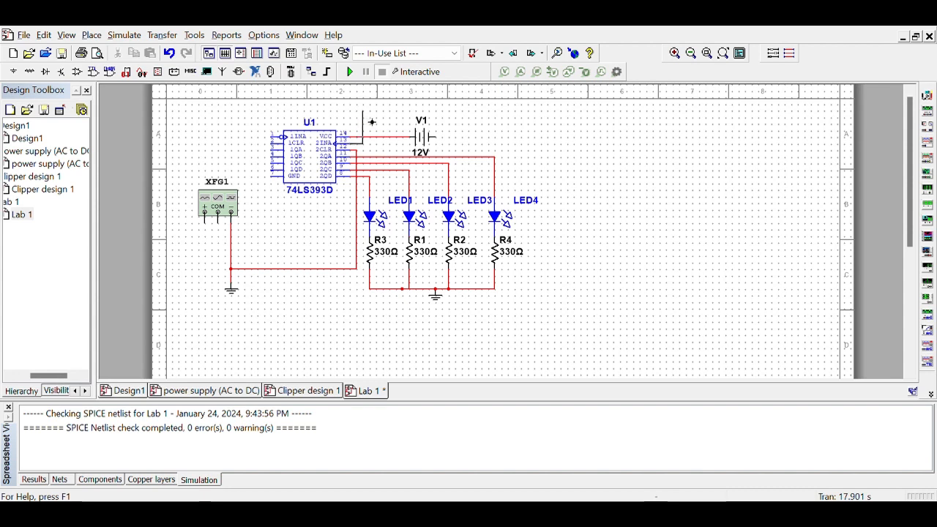
{"action": "left_click", "coordinate": [215, 233]}
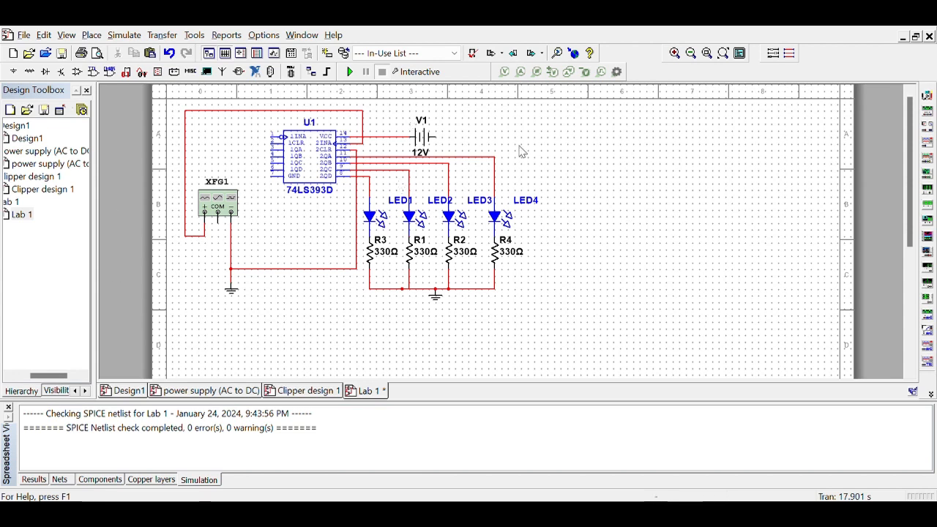
Set the voltage of DC source V1 to 5 V and open the function generator XFG1.
{"action": "left_click", "coordinate": [427, 146]}
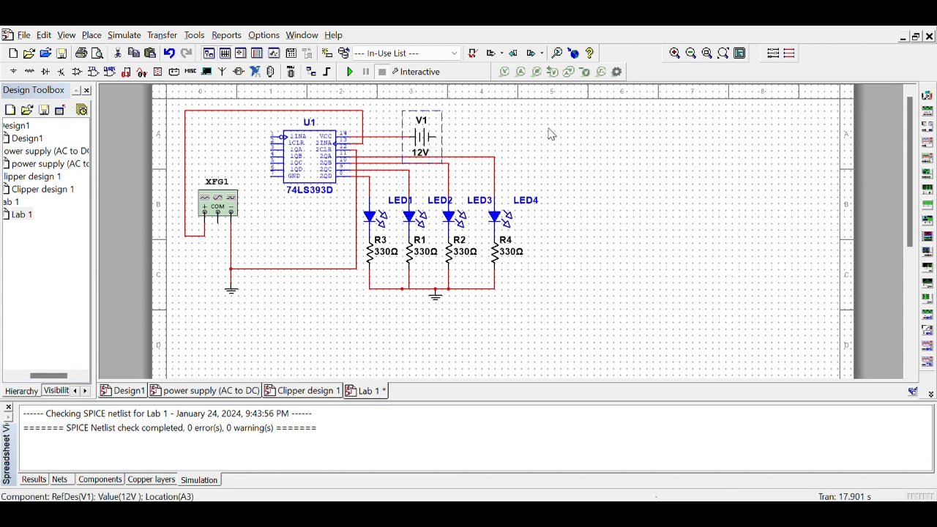
{"action": "key", "text": "Return"}
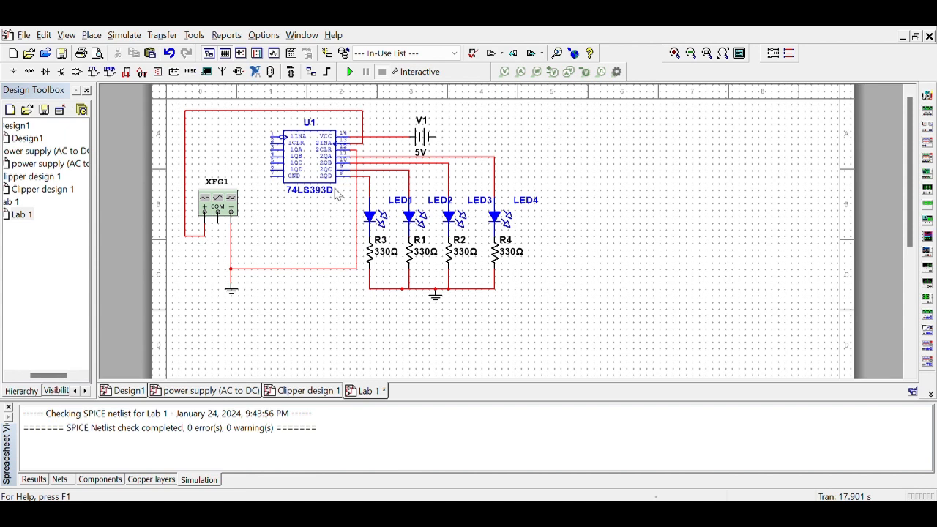
{"action": "left_click", "coordinate": [228, 204]}
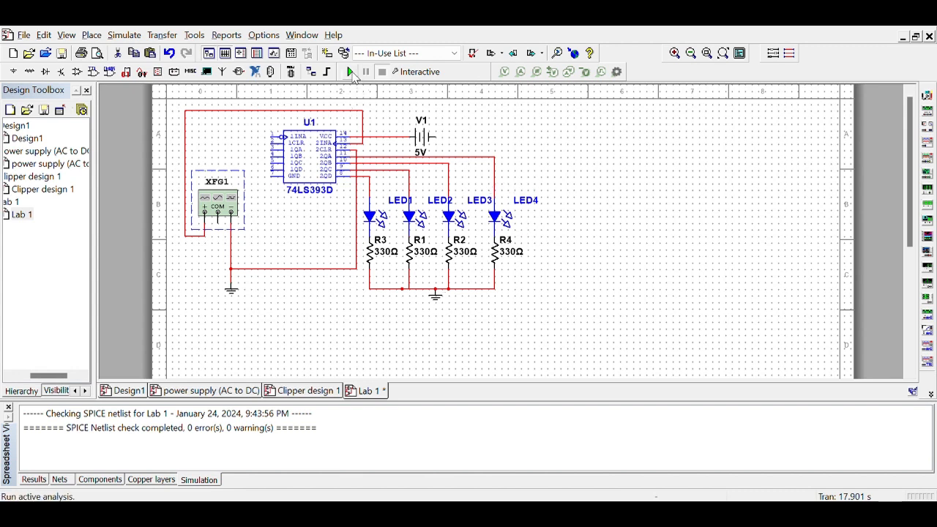
Wire the counter's GND pin to the function generator's ground line and run the simulation.
{"action": "left_click", "coordinate": [272, 176]}
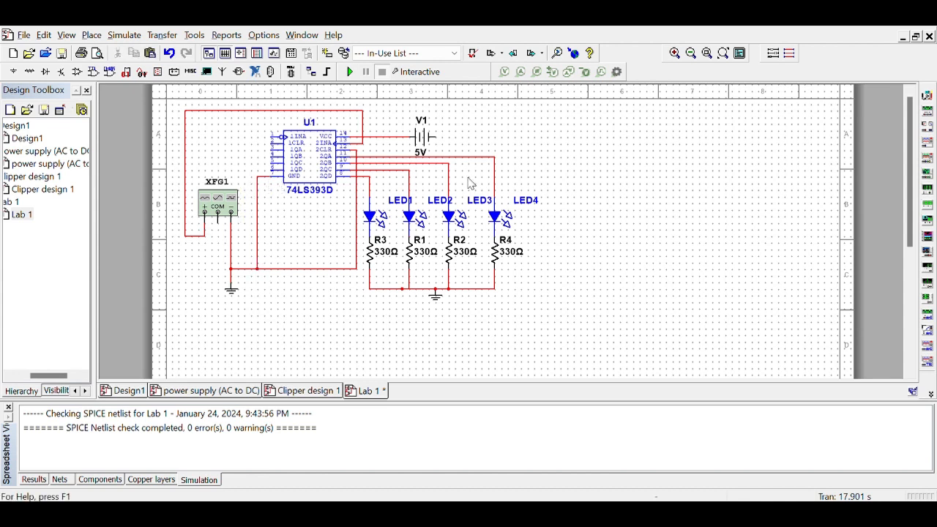
{"action": "left_click", "coordinate": [351, 73]}
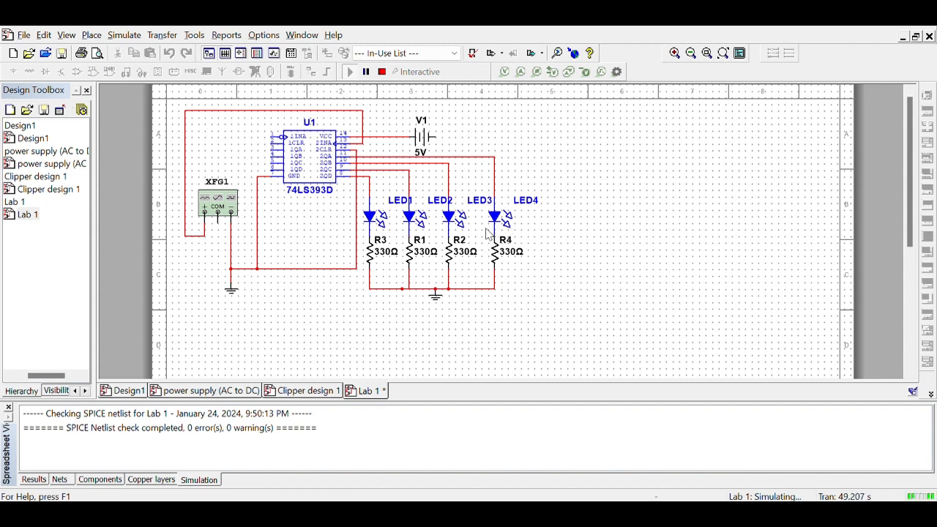
Stop the simulation and delete the wires joining the lower ends of the four resistors to the common ground.
{"action": "left_click", "coordinate": [448, 277]}
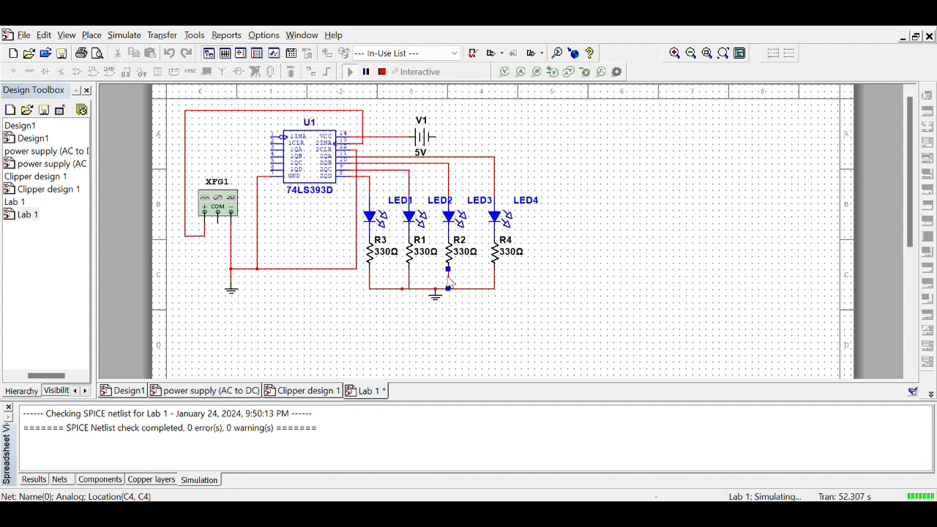
{"action": "left_click", "coordinate": [382, 71]}
{"action": "key", "text": "Delete"}
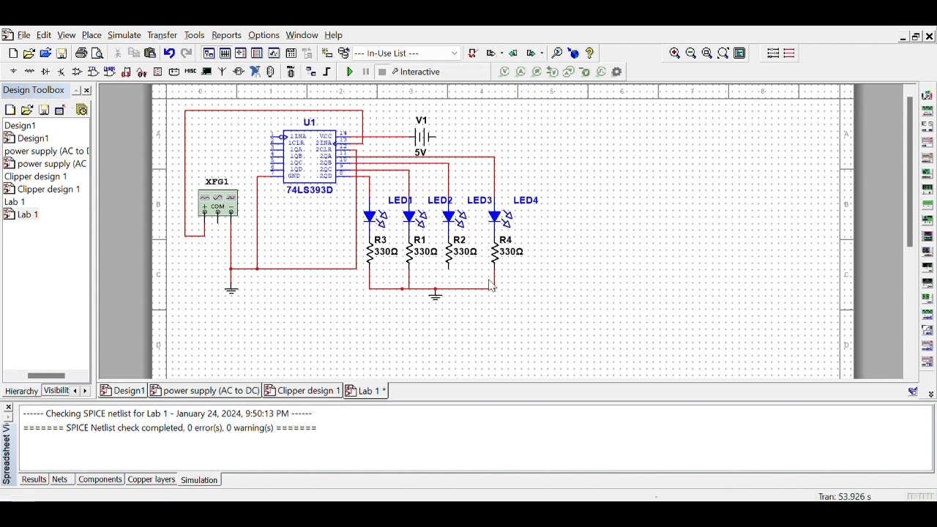
{"action": "left_click", "coordinate": [495, 281]}
{"action": "key", "text": "Delete"}
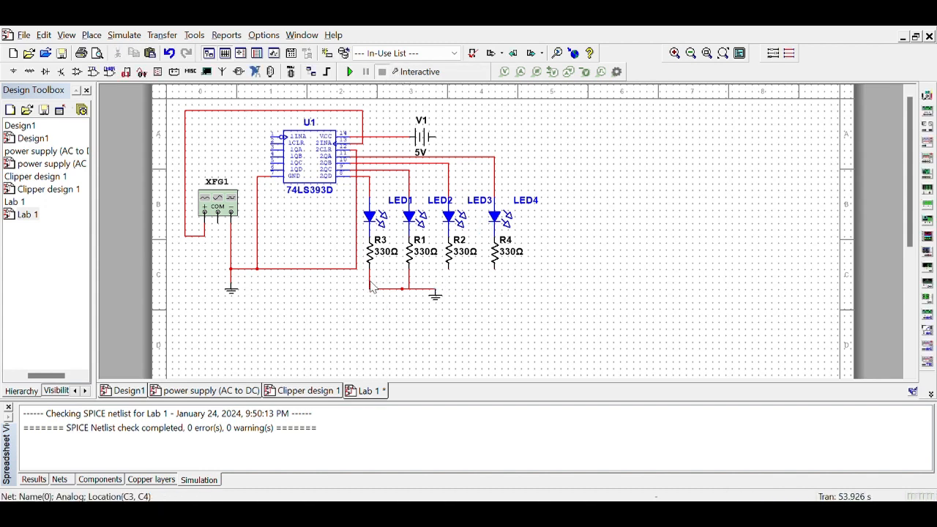
{"action": "left_click", "coordinate": [372, 284]}
{"action": "key", "text": "Delete"}
Attach a copy of the loose ground symbol directly to the lower end of each resistor: R3, R1, R2 and R4.
{"action": "left_click", "coordinate": [439, 306]}
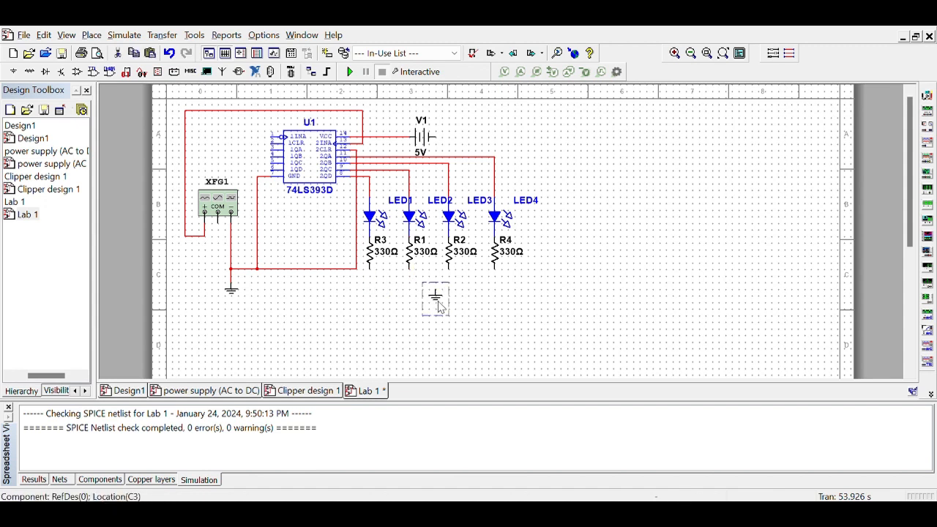
{"action": "key", "text": "ctrl+c"}
{"action": "key", "text": "ctrl+v"}
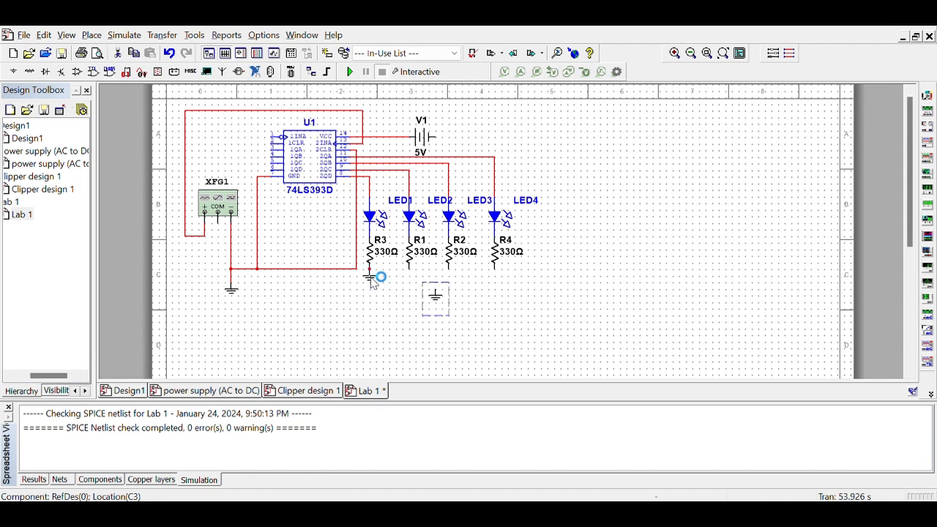
{"action": "left_click", "coordinate": [373, 278]}
{"action": "key", "text": "ctrl+v"}
{"action": "left_click", "coordinate": [414, 285]}
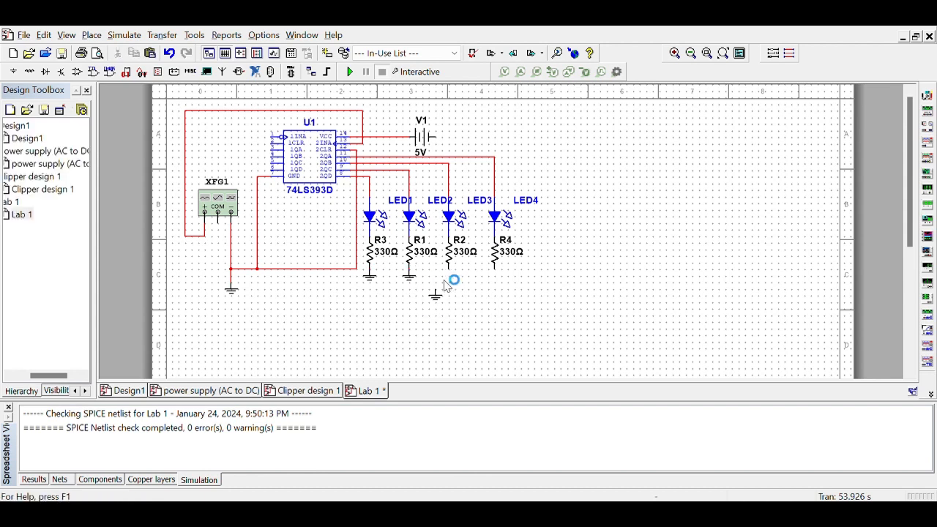
{"action": "key", "text": "ctrl+v"}
{"action": "left_click", "coordinate": [457, 280]}
{"action": "key", "text": "ctrl+v"}
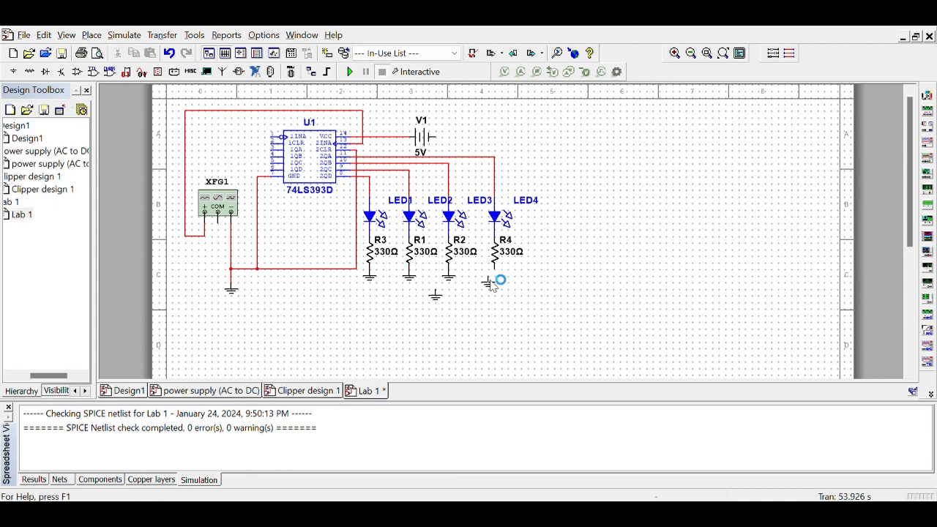
{"action": "left_click", "coordinate": [502, 282]}
Delete the leftover ground symbol below the resistors and run the simulation.
{"action": "left_click", "coordinate": [436, 297]}
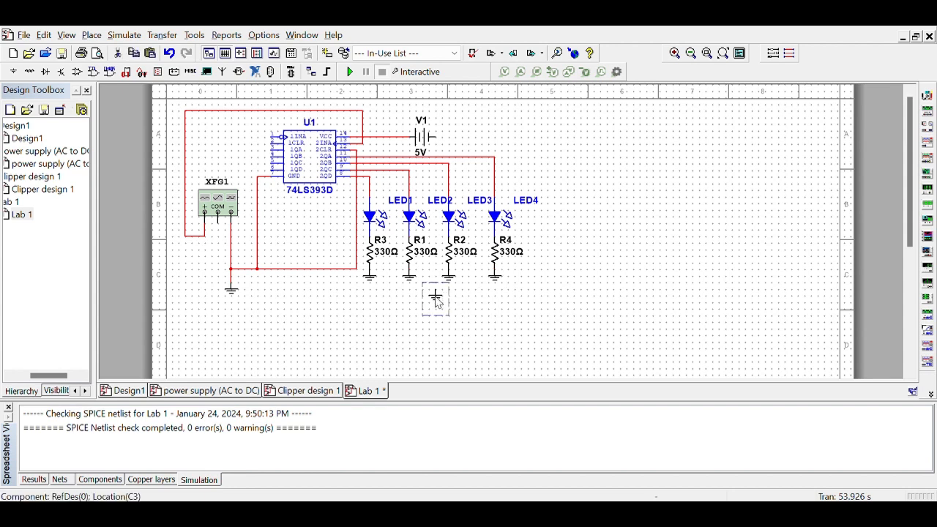
{"action": "key", "text": "Delete"}
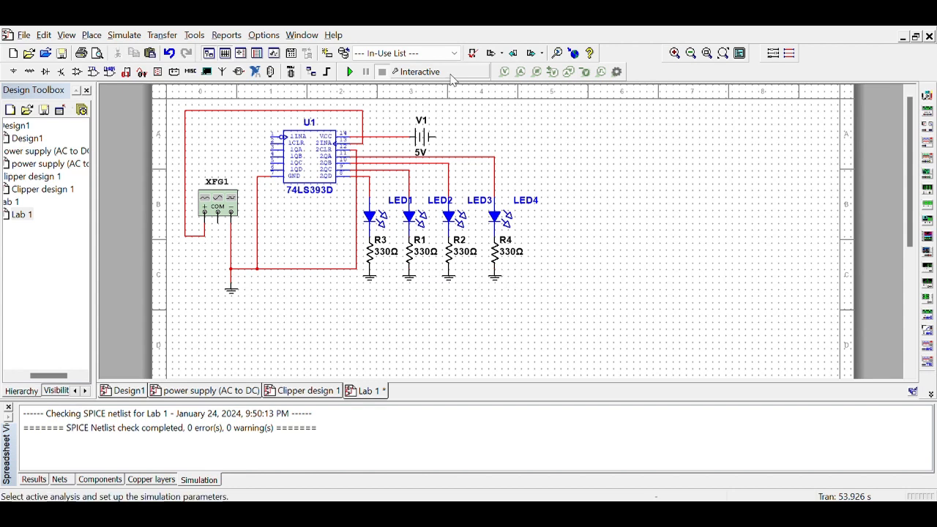
{"action": "left_click", "coordinate": [350, 72]}
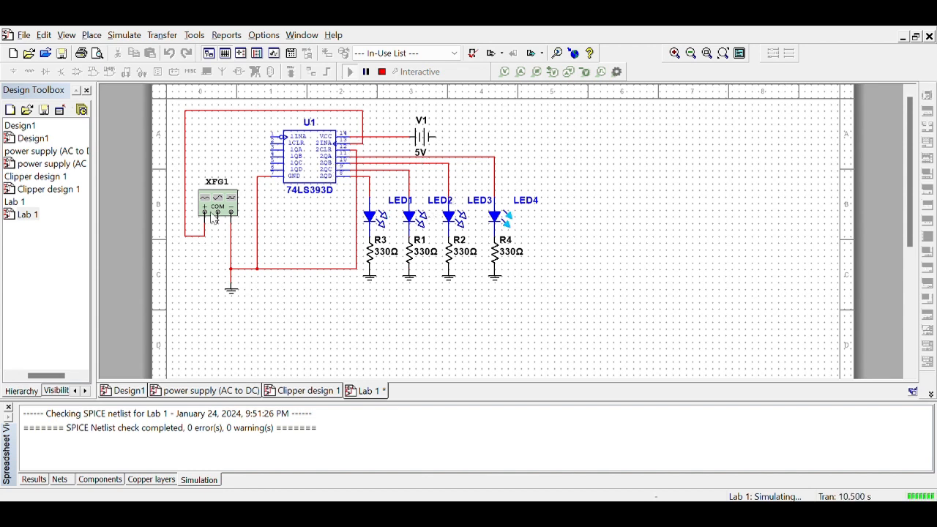
Stop the simulation and delete the wire linking the counter's 2CLR pin to the function generator's ground line.
{"action": "left_click", "coordinate": [245, 269]}
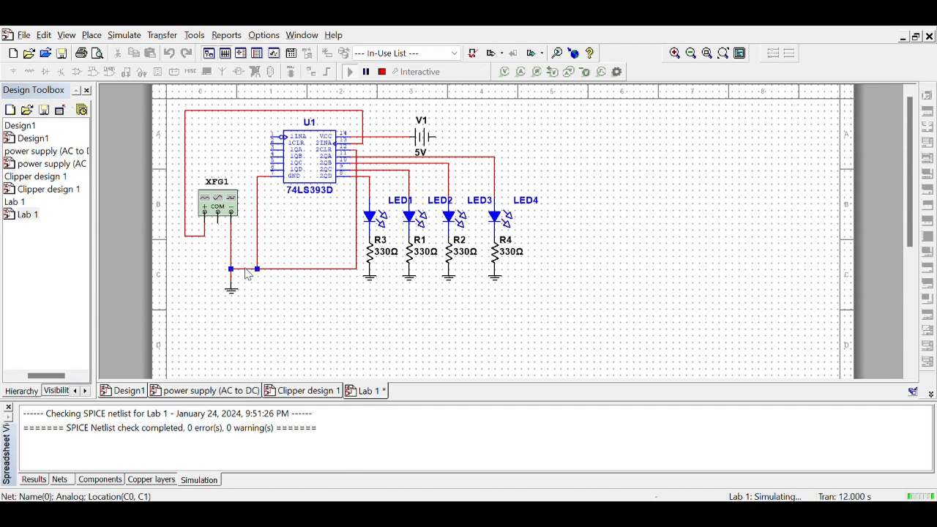
{"action": "left_click", "coordinate": [287, 270]}
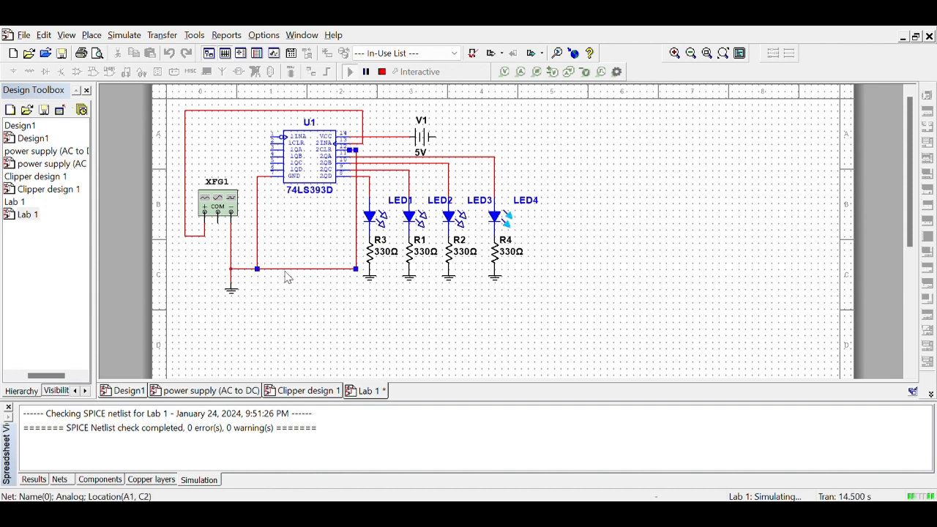
{"action": "left_click", "coordinate": [366, 72]}
{"action": "left_click", "coordinate": [382, 72]}
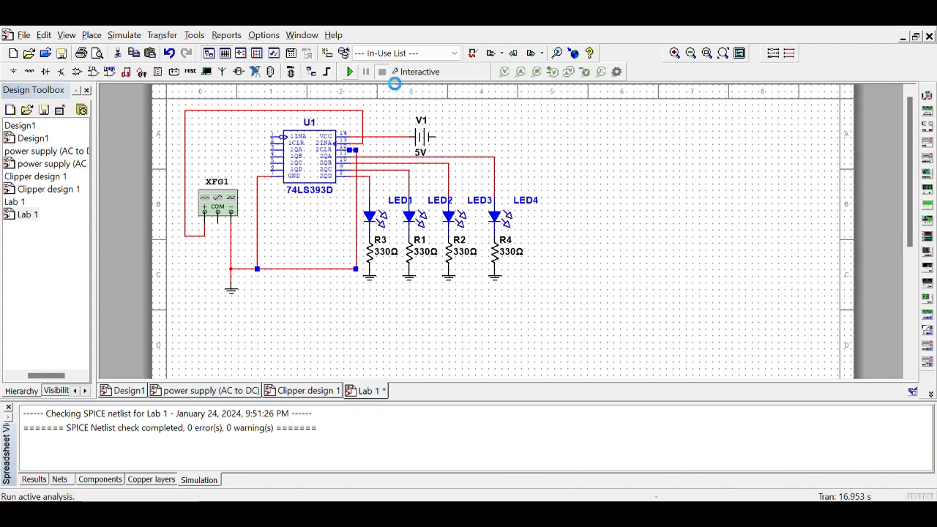
{"action": "left_click", "coordinate": [355, 158]}
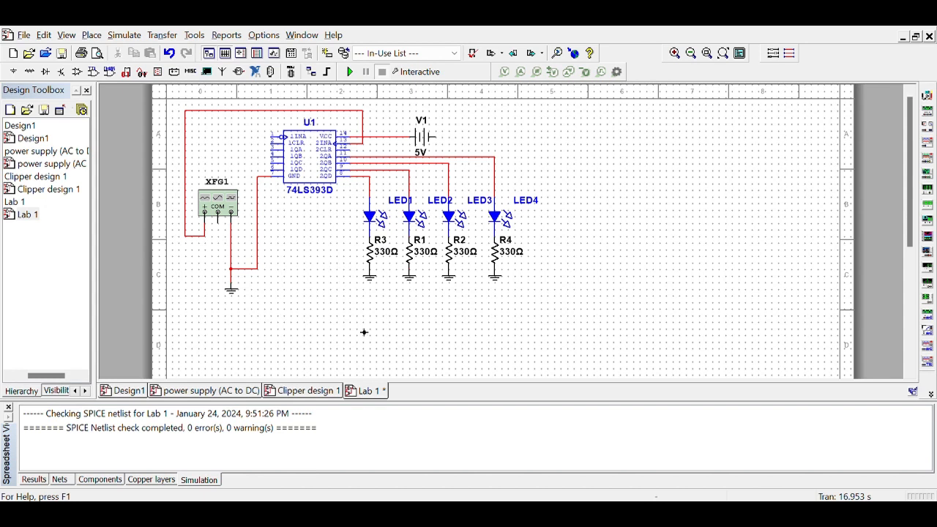
{"action": "key", "text": "Escape"}
Add a copied ground symbol below the counter, wire it to the 2CLR pin and reroute the wire clear of the counter's label.
{"action": "left_click", "coordinate": [376, 284]}
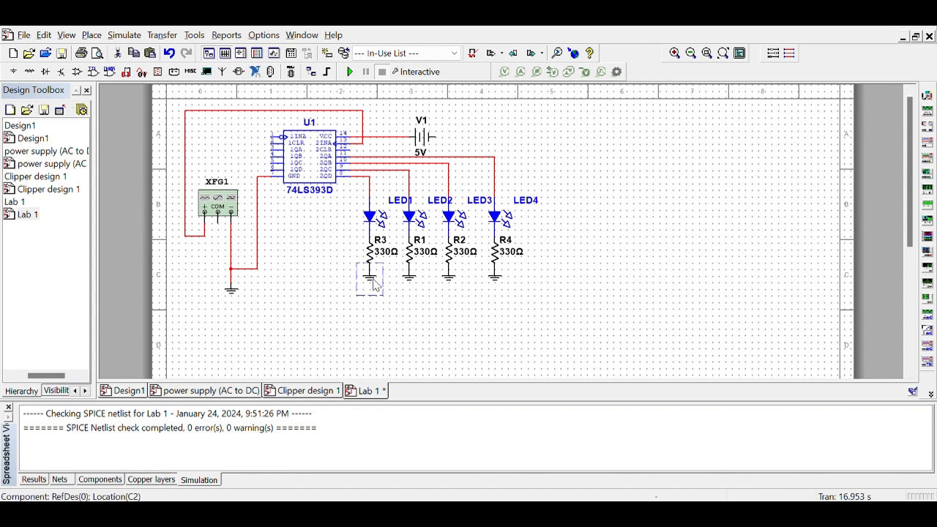
{"action": "left_click_drag", "start_coordinate": [375, 285], "coordinate": [320, 271]}
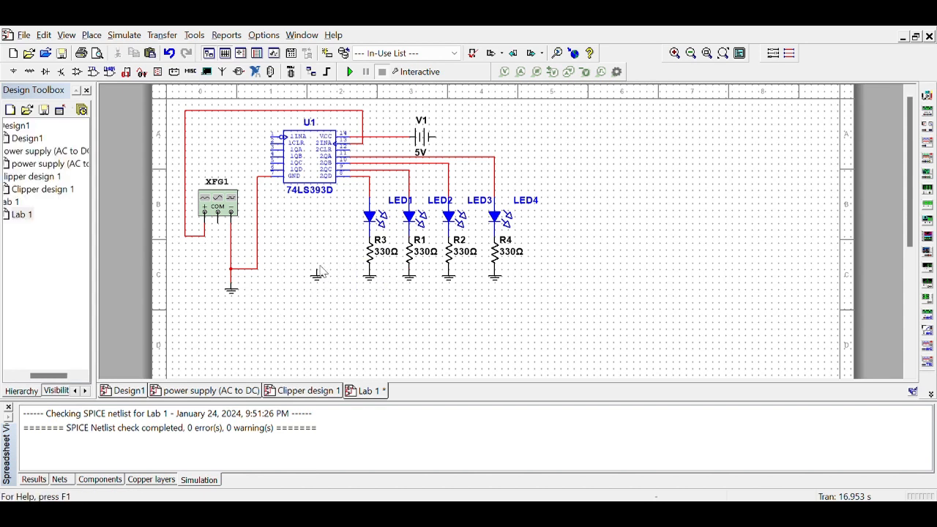
{"action": "left_click", "coordinate": [317, 270]}
{"action": "left_click", "coordinate": [351, 151]}
{"action": "left_click_drag", "start_coordinate": [331, 193], "coordinate": [331, 209]}
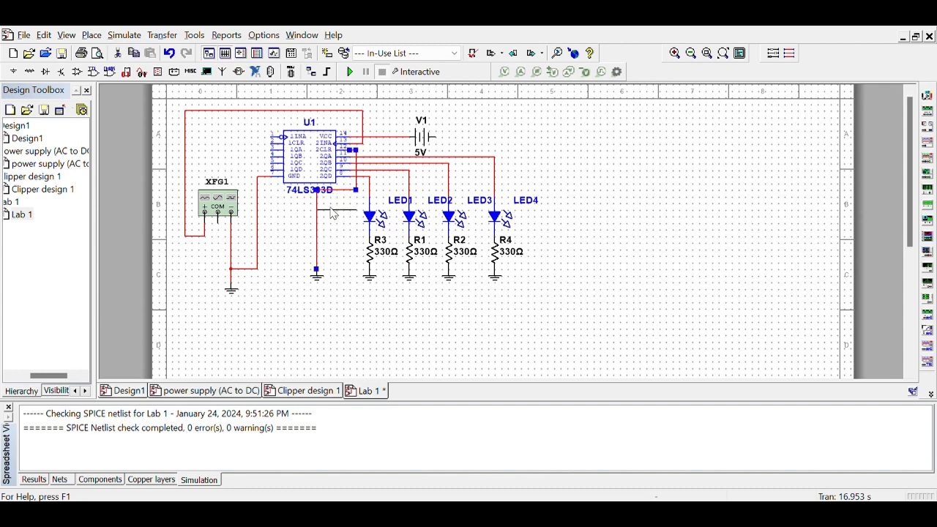
Run the simulation to check how the LEDs behave, and stop it.
{"action": "left_click", "coordinate": [351, 73]}
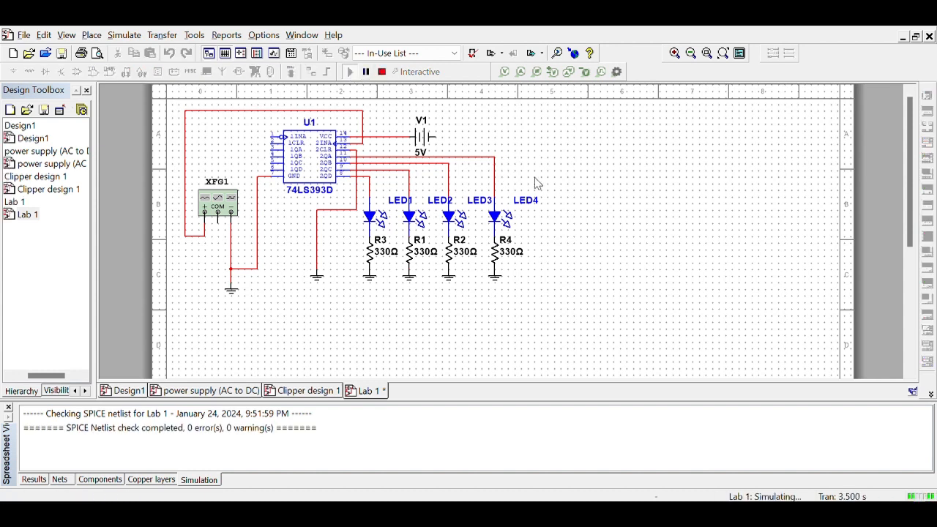
{"action": "left_click", "coordinate": [381, 72]}
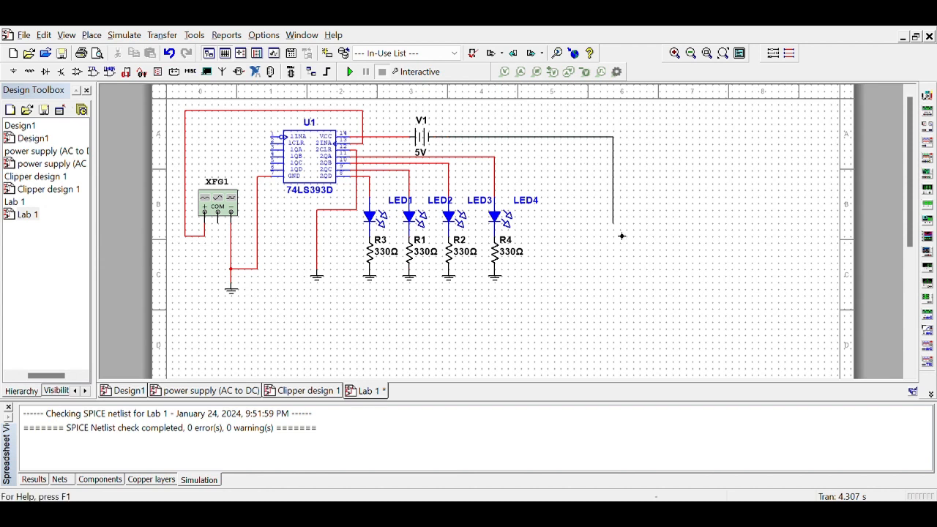
Wire the free terminal of the 5 V source V1 around below the resistors to the ground line shared by the counter's GND pin and function generator.
{"action": "key", "text": "Escape"}
{"action": "left_click", "coordinate": [560, 331]}
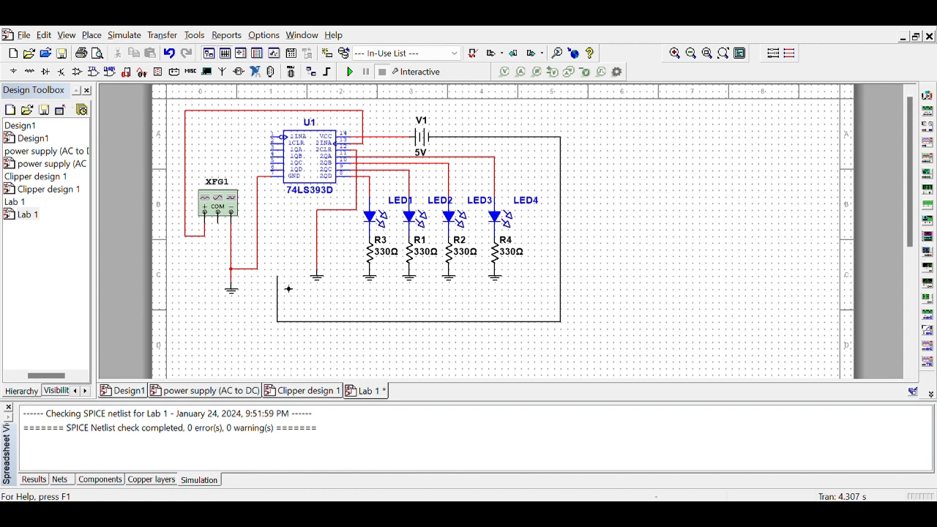
{"action": "left_click", "coordinate": [257, 268]}
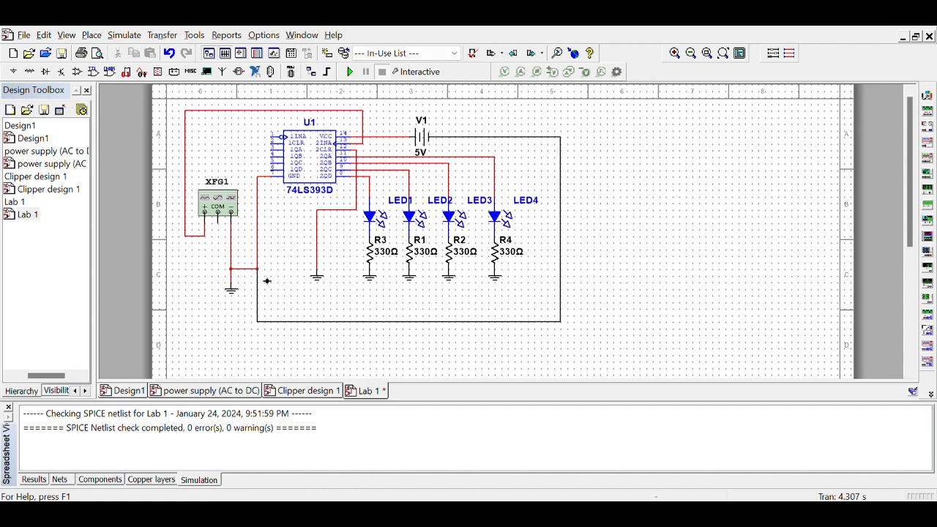
Replace the separate ground on the counter's 2CLR pin with a wire to the function generator's ground line, and run the simulation.
{"action": "left_click", "coordinate": [318, 282]}
{"action": "key", "text": "Delete"}
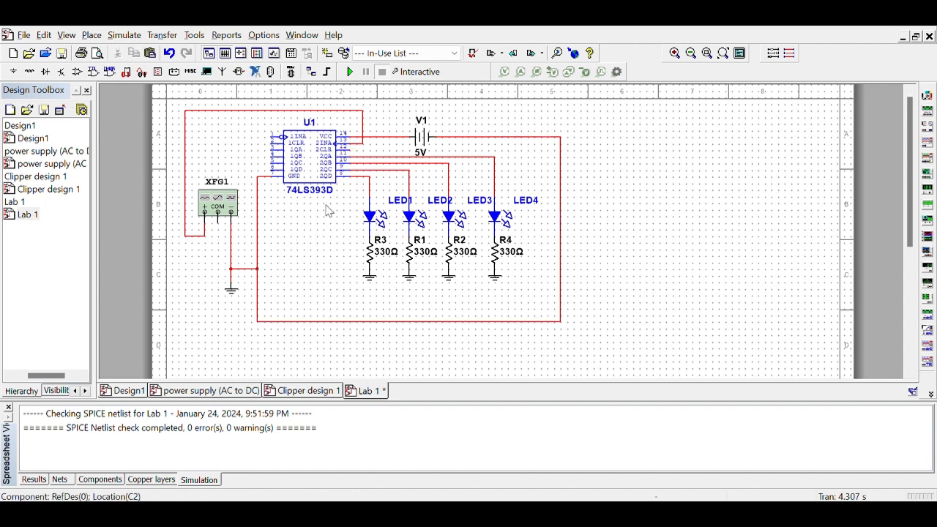
{"action": "left_click", "coordinate": [358, 159]}
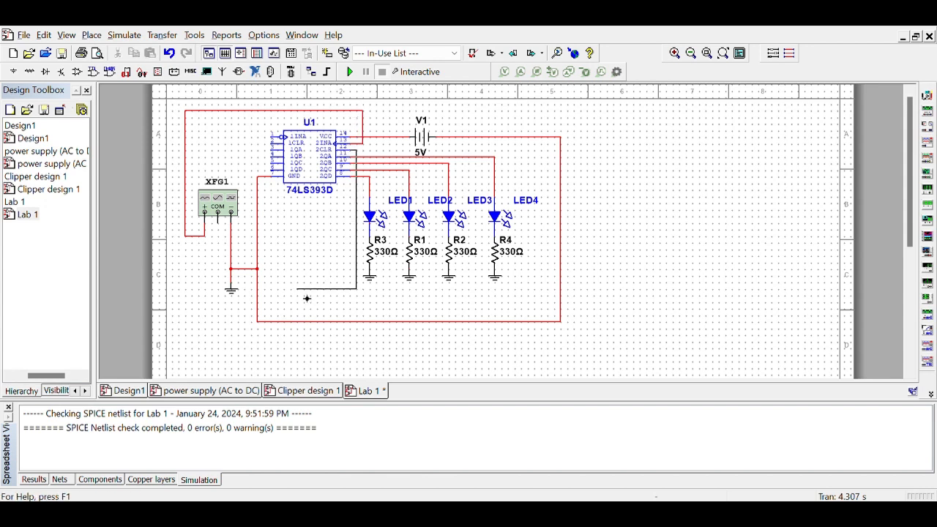
{"action": "left_click", "coordinate": [257, 268]}
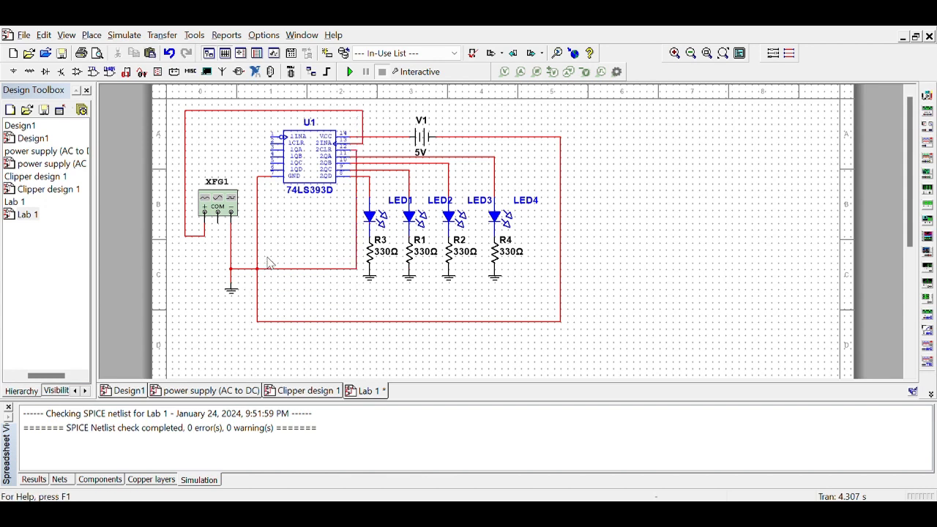
{"action": "left_click", "coordinate": [352, 73]}
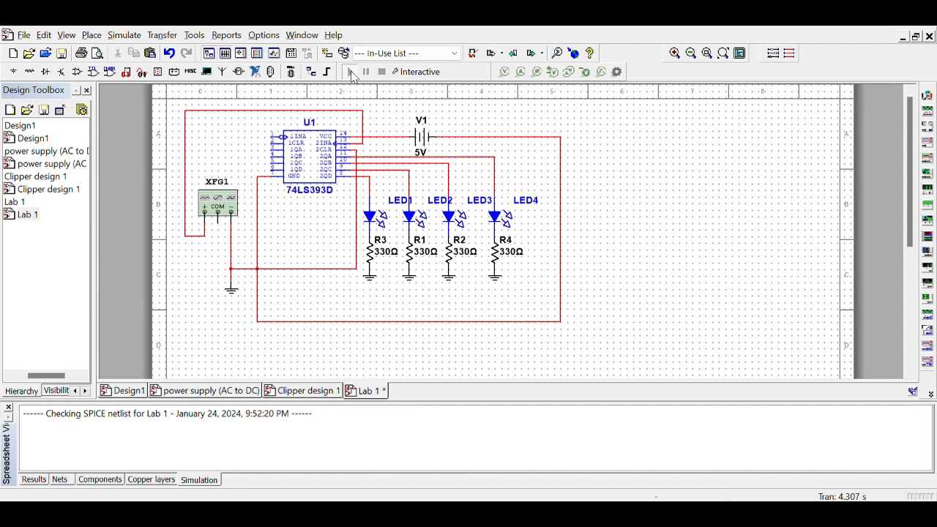